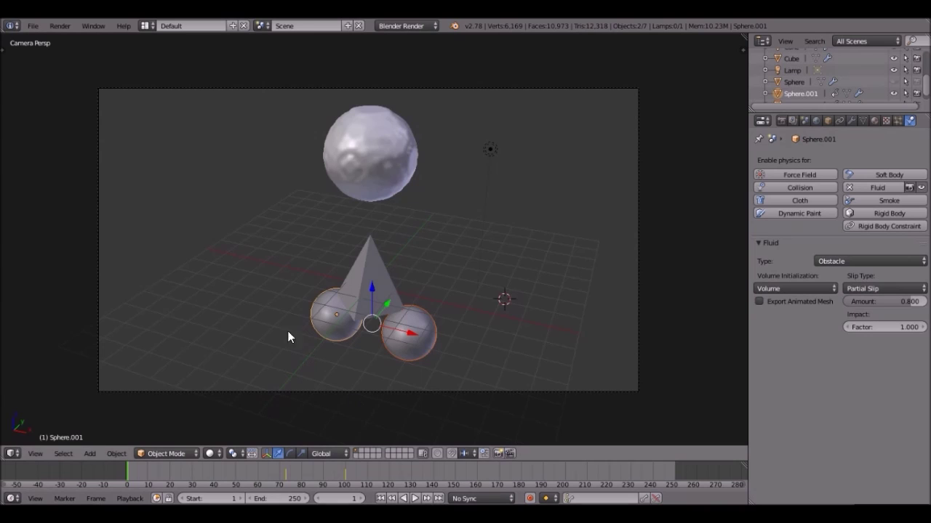
Step: Examine the fluid physics settings of the domain, the cone and the two spheres in the Fluid Ting scene
key("alt+Tab")
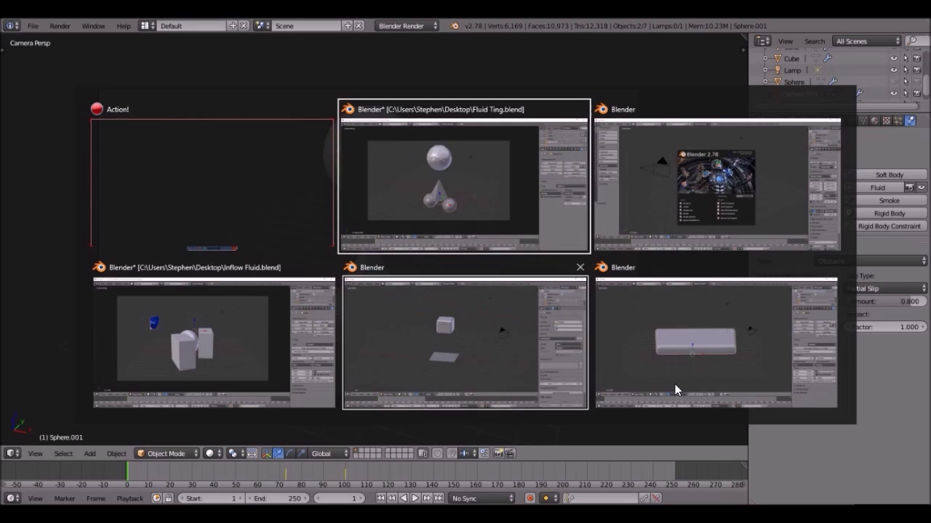
left_click(473, 129)
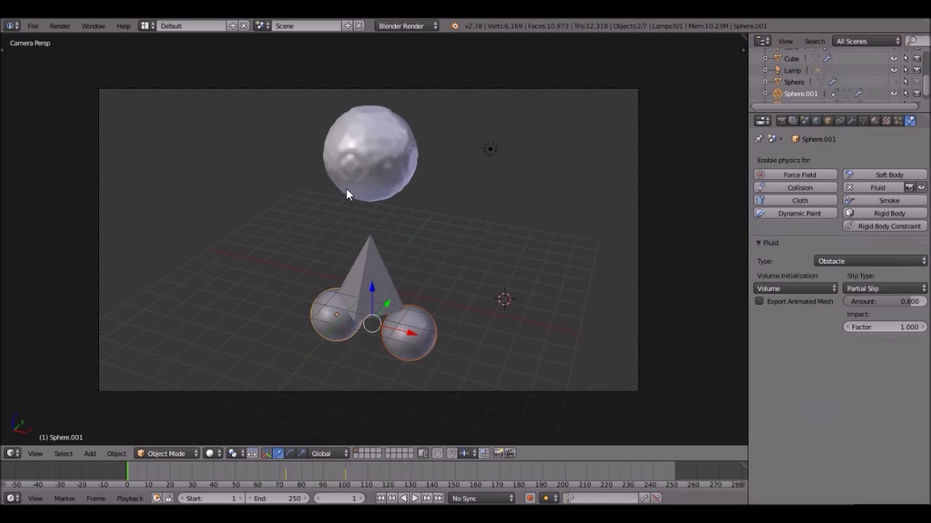
scroll(364, 251, "down", 2)
scroll(451, 284, "up", 4)
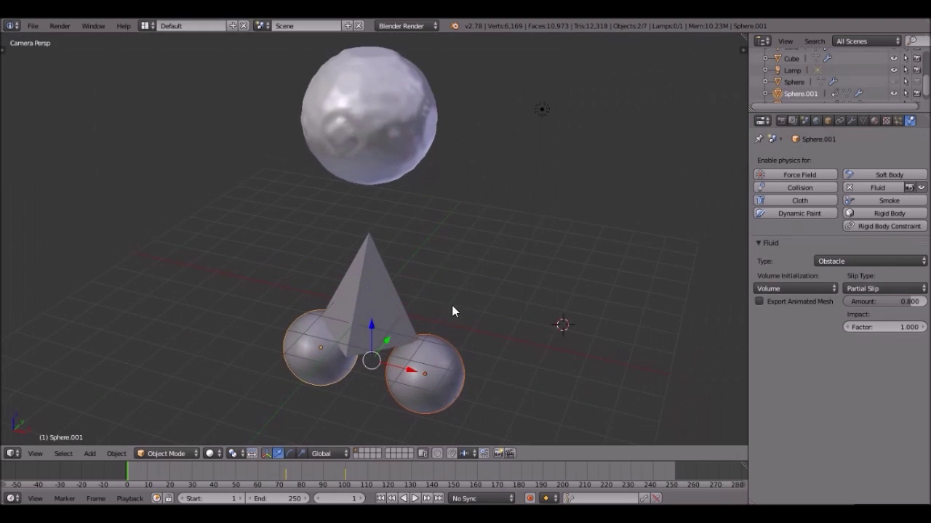
scroll(467, 227, "down", 1)
scroll(457, 220, "down", 2)
scroll(407, 164, "up", 2)
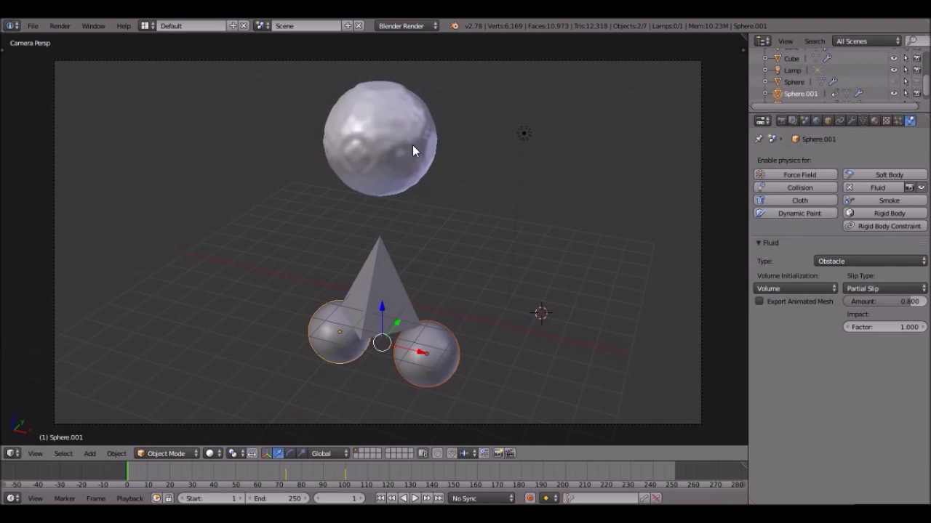
right_click(389, 148)
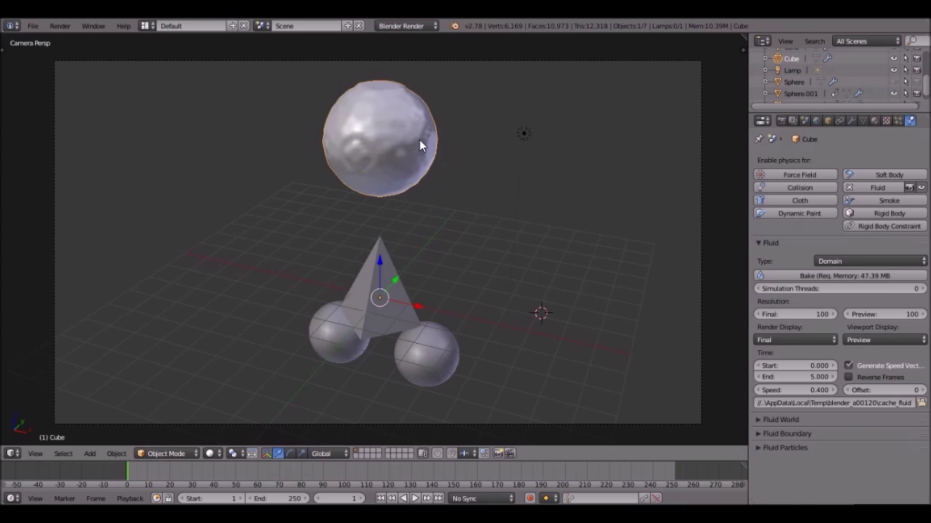
right_click(378, 297)
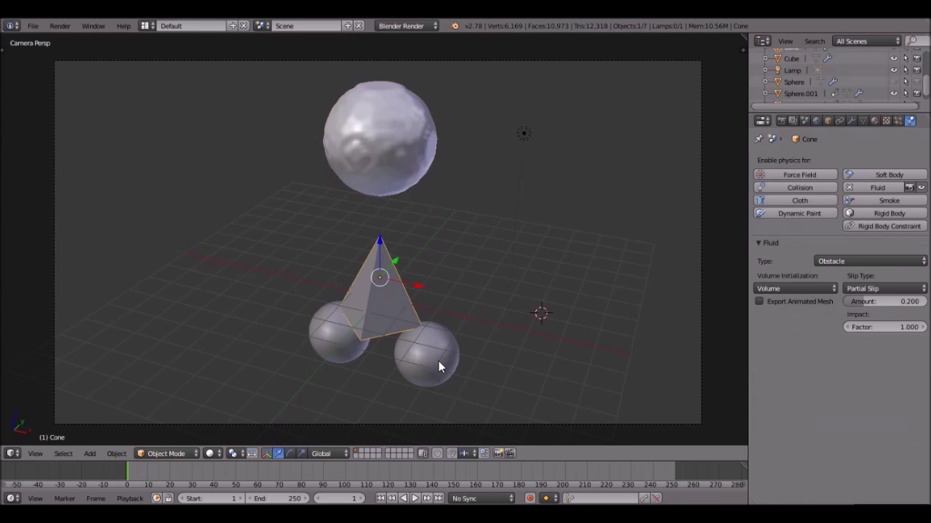
right_click(437, 361)
right_click(353, 337)
Step: Switch to the Blender window with the new default scene, dismiss the splash screen and hide the tool shelf
key("alt+Tab")
key("alt+Tab")
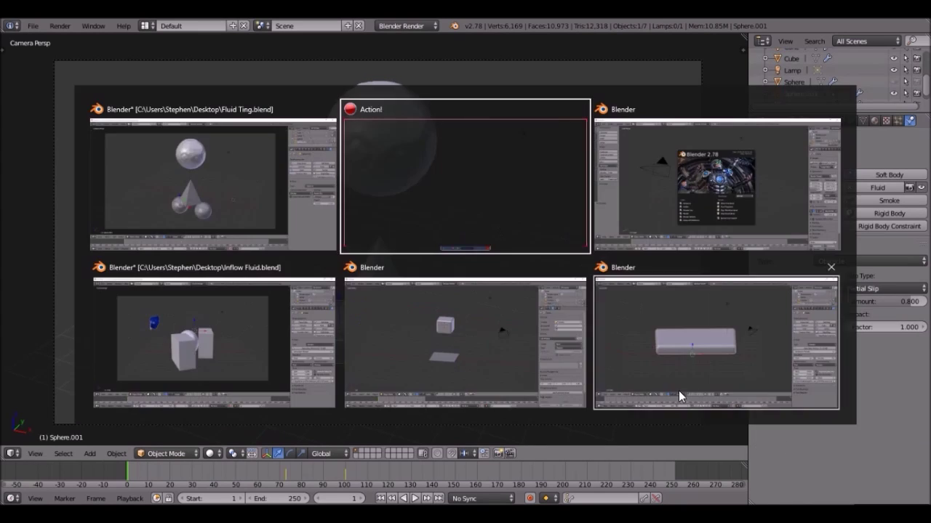
left_click(666, 247)
middle_click_drag(666, 247, 469, 238)
key("t")
scroll(425, 213, "up", 2)
scroll(467, 239, "down", 2)
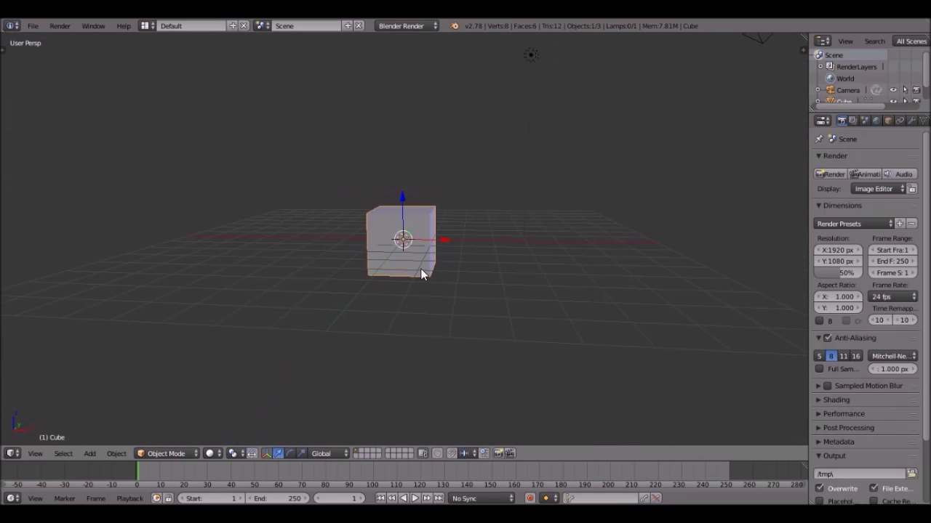
Step: Raise the cube's mesh along Z in Edit Mode so its base sits on the grid floor at the origin
key("Tab")
scroll(435, 290, "up", 2)
key("g")
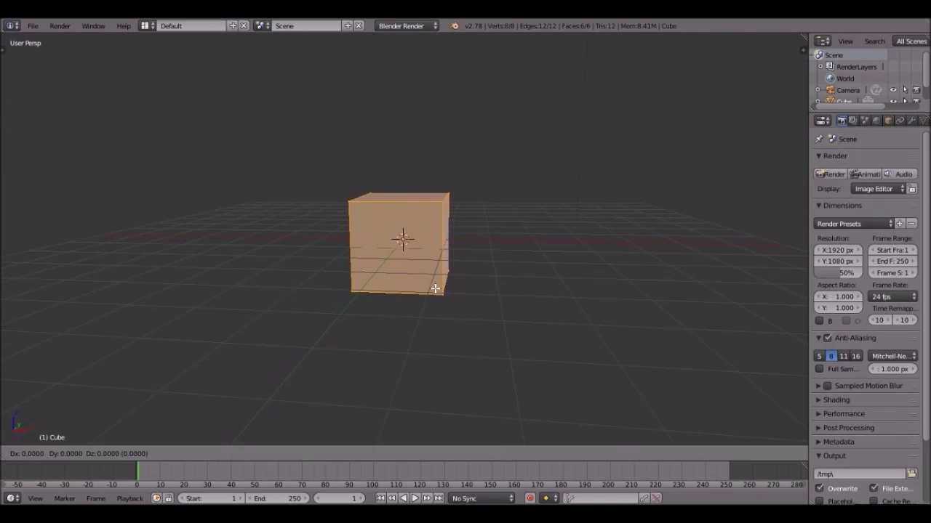
key("z")
left_click(437, 267)
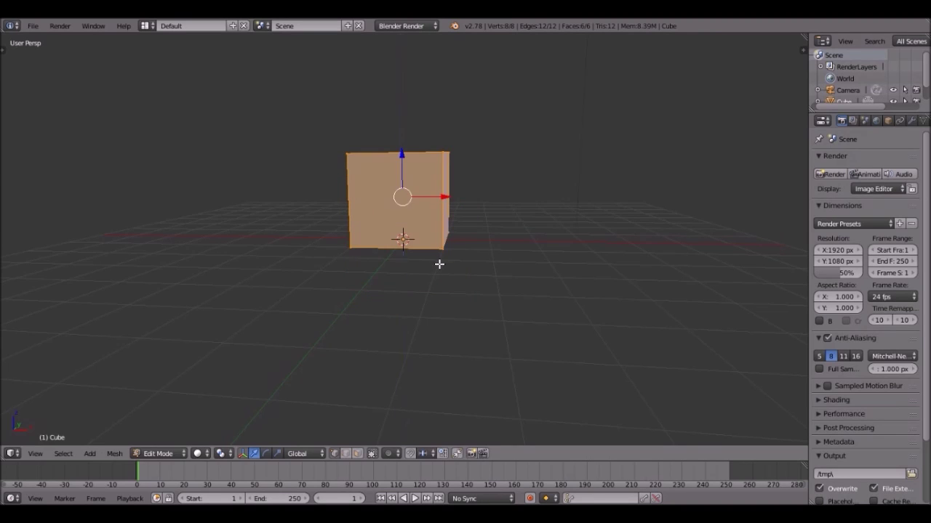
middle_click_drag(439, 270, 436, 239)
scroll(438, 241, "up", 4)
key("Tab")
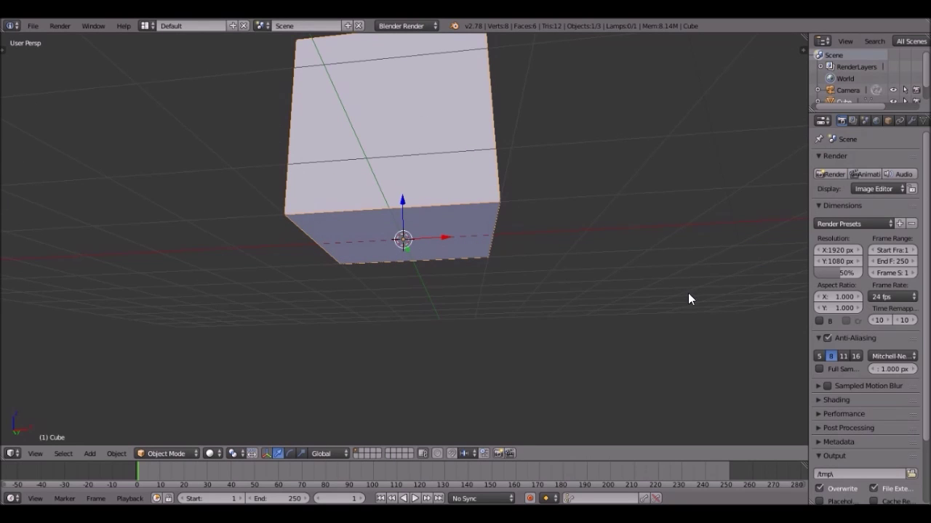
Step: Start the Screencast Keys display for the 3D view
key("n")
scroll(729, 311, "down", 10)
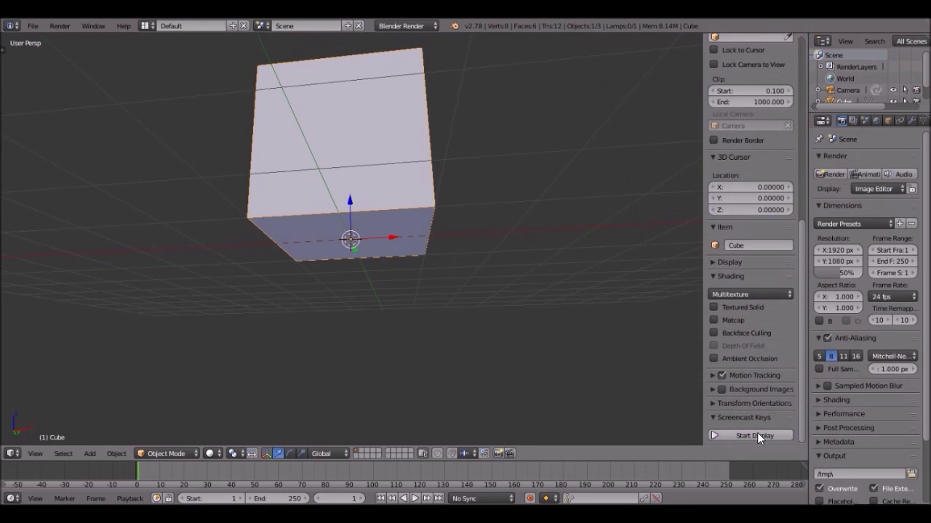
left_click(754, 435)
key("n")
middle_click_drag(532, 275, 545, 258)
scroll(544, 257, "down", 5)
middle_click_drag(480, 223, 474, 275)
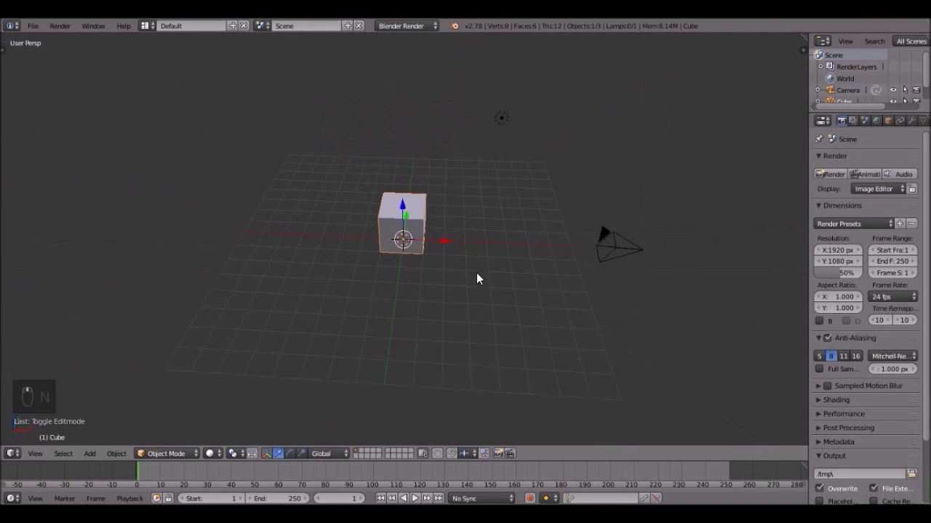
Step: Scale the cube up and stretch it along X into a wide box
scroll(473, 275, "up", 2)
key("s")
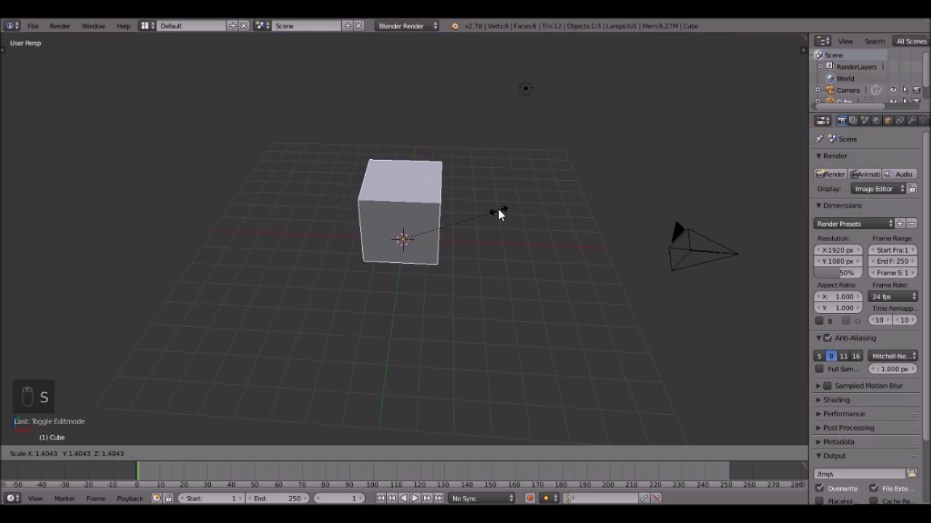
right_click(447, 216)
middle_click_drag(444, 216, 501, 193)
key("s")
left_click(731, 146)
key("s")
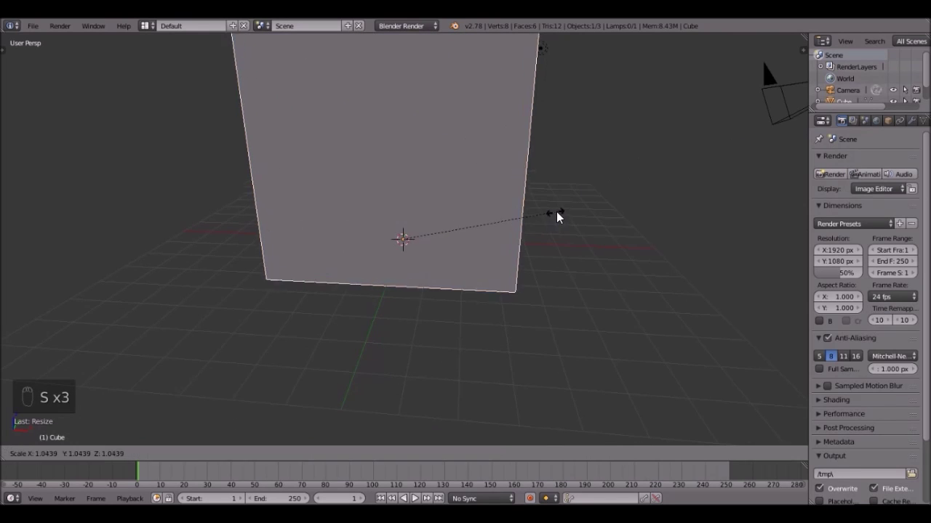
left_click(665, 228)
scroll(513, 262, "down", 4)
key("z")
mouse_move(513, 262)
middle_mouse_down()
mouse_move(341, 240)
mouse_move(440, 261)
mouse_move(521, 260)
middle_mouse_up()
key("z")
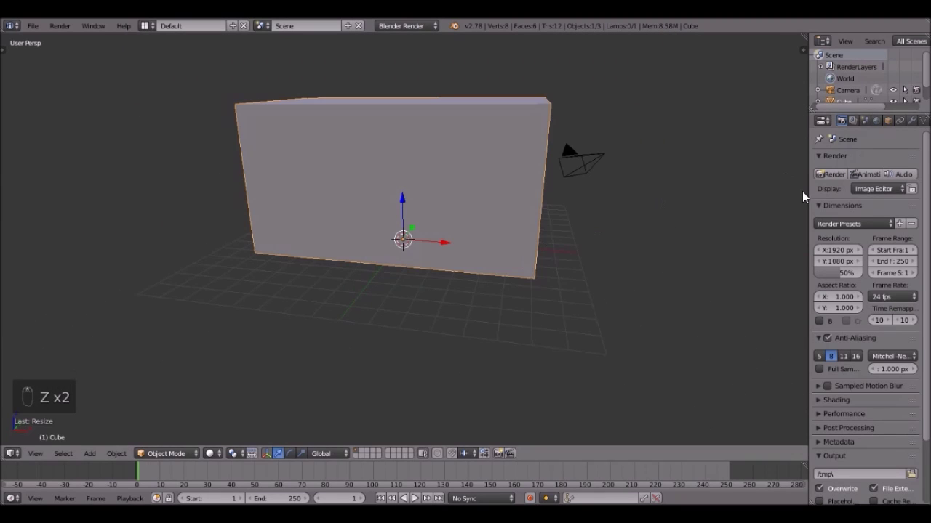
Step: Widen the properties area, enable Fluid physics on the box and set its fluid type to Domain
left_click_drag(807, 195, 749, 195)
left_click(915, 120)
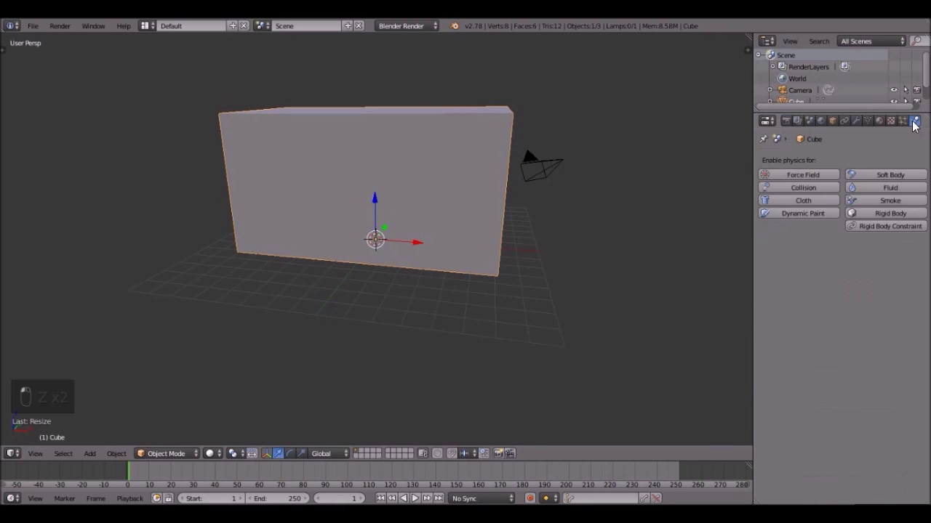
left_click(879, 187)
left_click(862, 261)
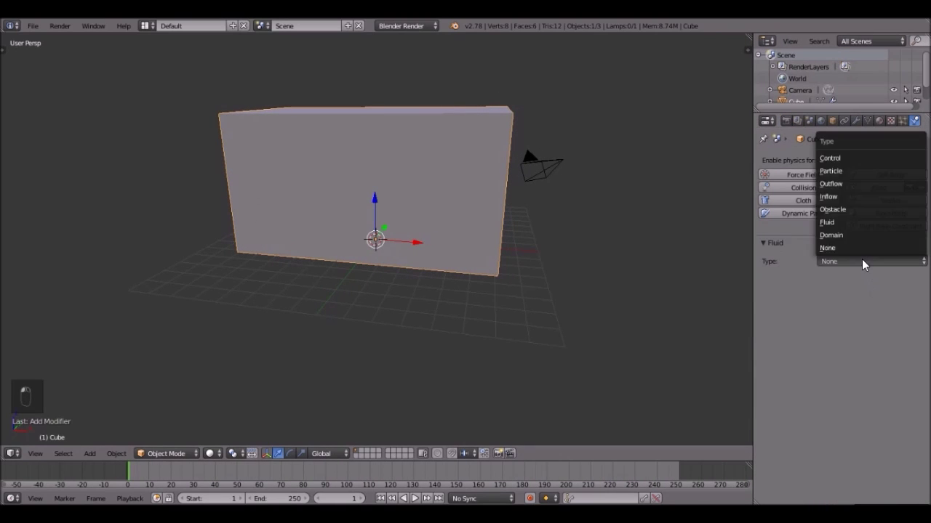
left_click(838, 234)
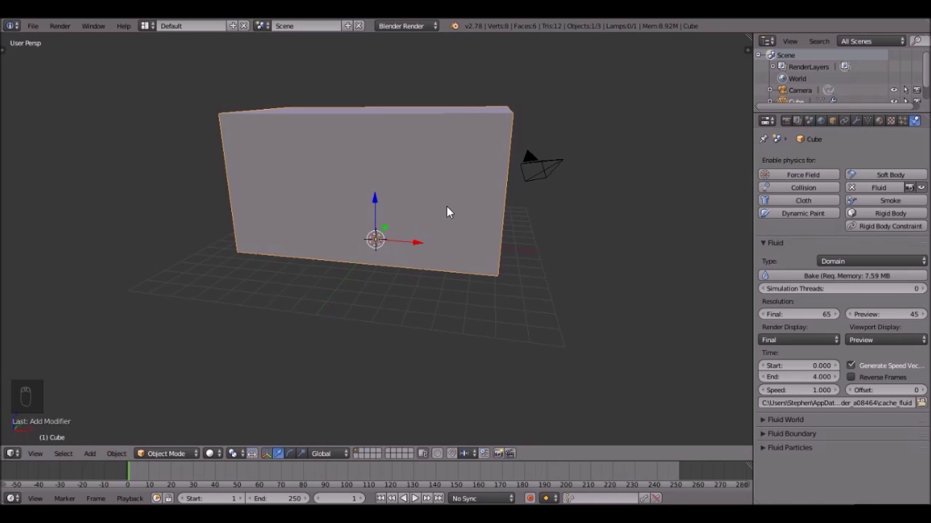
Step: Display the domain box as wireframe and try scaling it much larger and back down to a small size
key("z")
middle_click_drag(451, 159, 374, 186)
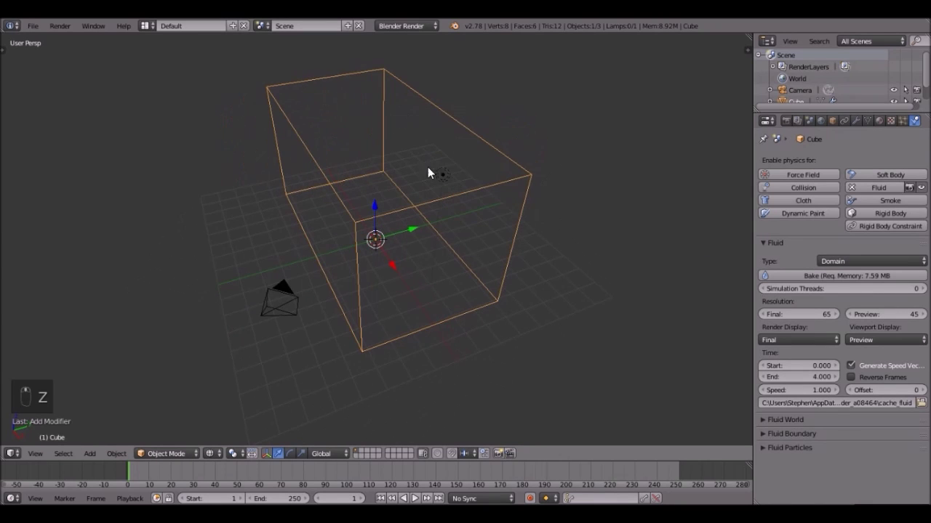
middle_click_drag(412, 143, 467, 168)
key("s")
left_click(694, 142)
middle_click_drag(694, 142, 515, 247)
key("s")
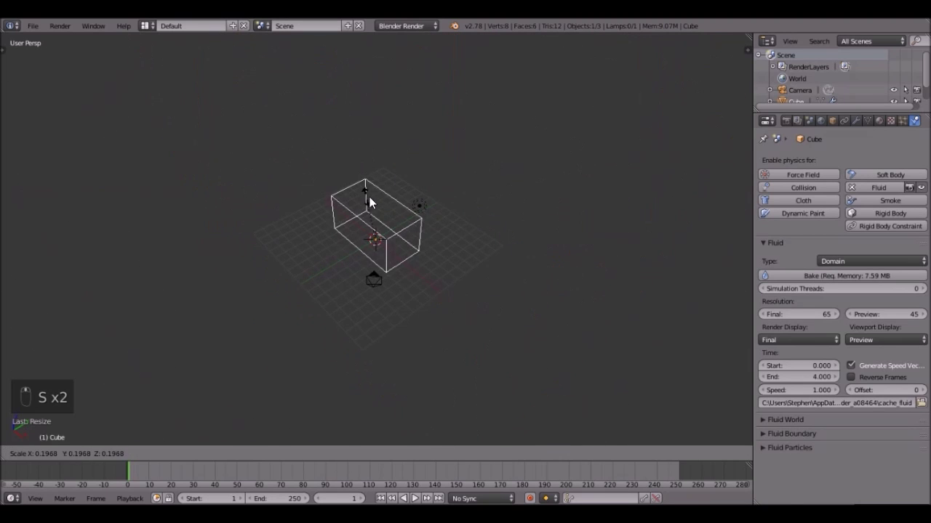
left_click(370, 203)
middle_click_drag(378, 214, 446, 170)
scroll(311, 192, "up", 6)
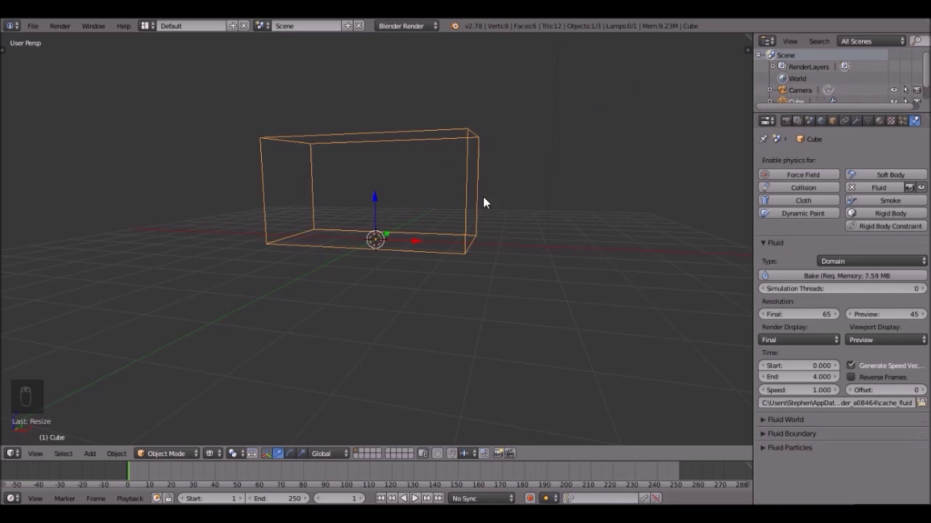
Step: Scale the domain box up again until it spans most of the grid floor
scroll(495, 195, "down", 4)
key("s")
left_click(653, 179)
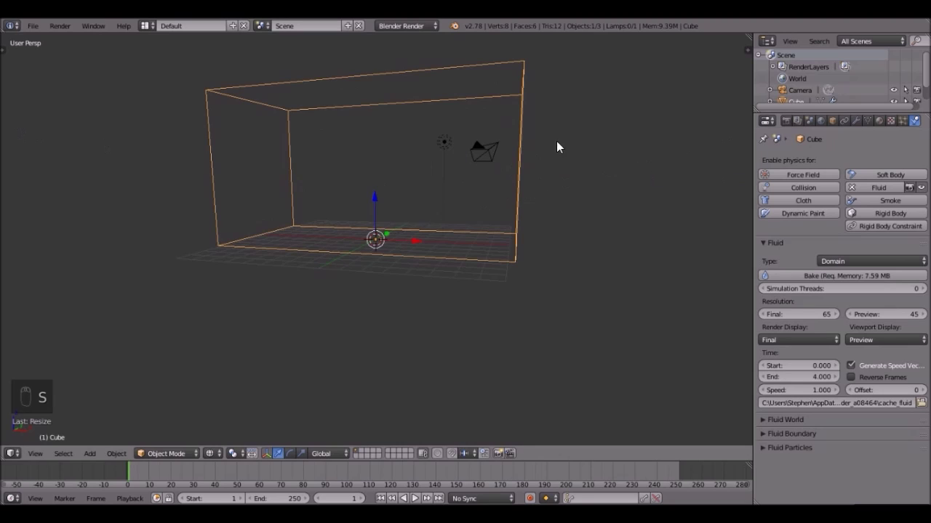
key("s")
left_click(514, 154)
middle_click_drag(303, 259, 313, 288)
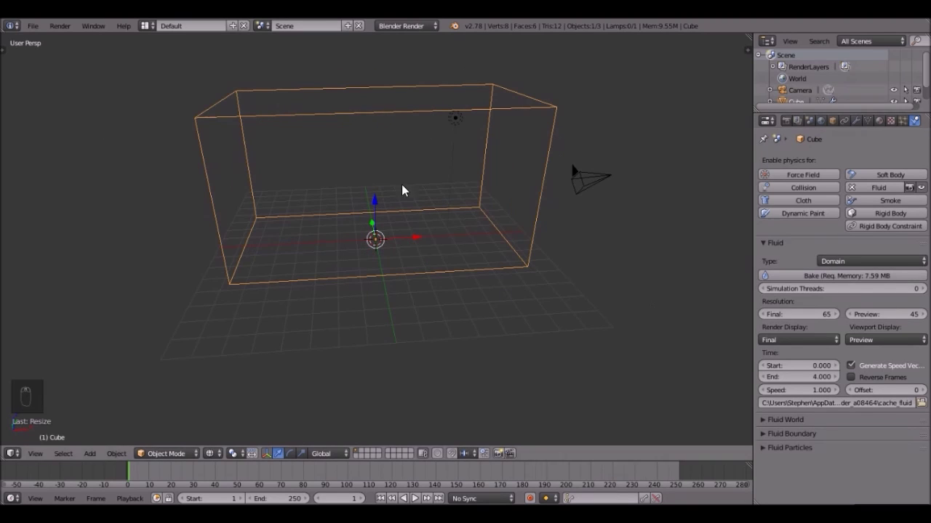
Step: Add a monkey mesh at the origin inside the domain box
scroll(501, 235, "up", 3)
scroll(430, 241, "down", 3)
key("shift+a")
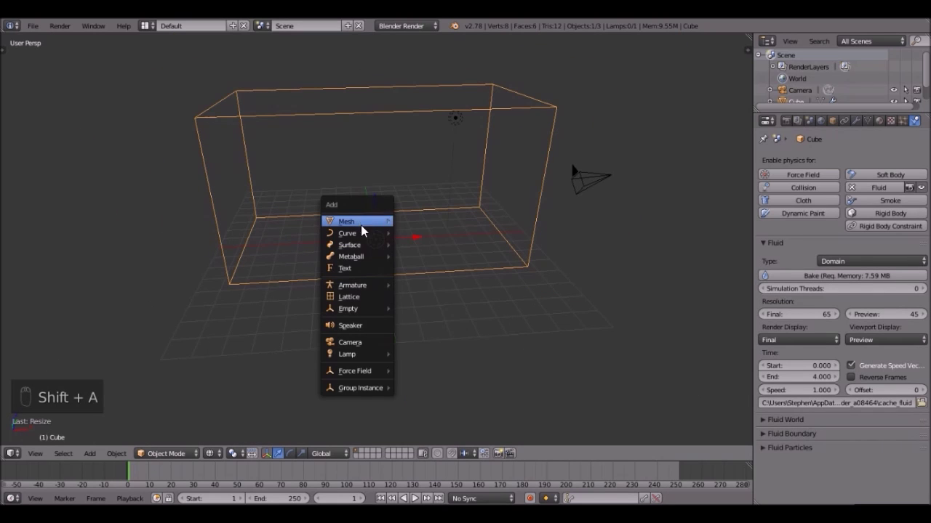
mouse_move(367, 222)
left_click(420, 333)
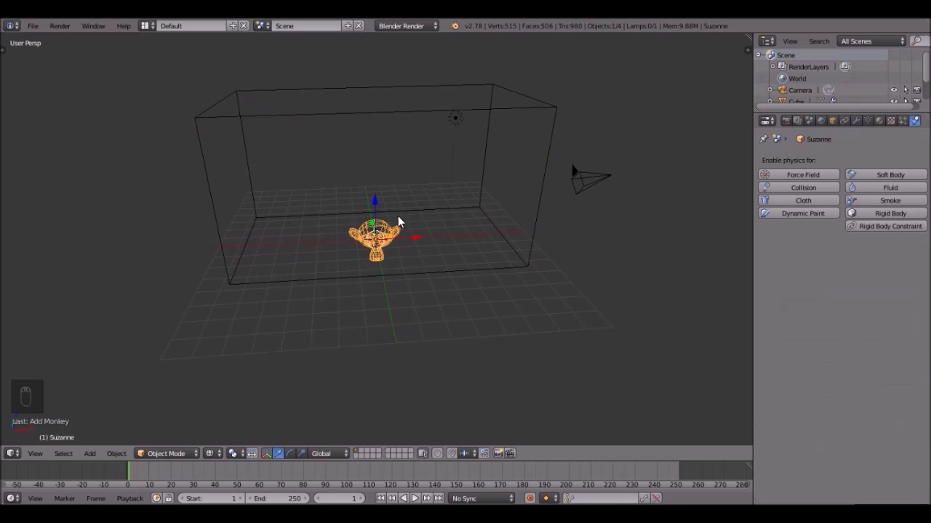
Step: Raise the monkey along Z above the domain's floor and scale it up, keeping it inside the box
scroll(398, 197, "up", 2)
key("g")
key("z")
left_click(482, 124)
scroll(482, 124, "down", 3)
key("z")
scroll(461, 162, "up", 2)
key("s")
left_click(469, 179)
middle_click_drag(470, 179, 596, 182)
Step: Enable Fluid physics on the monkey and set its fluid type to Fluid
left_click(898, 190)
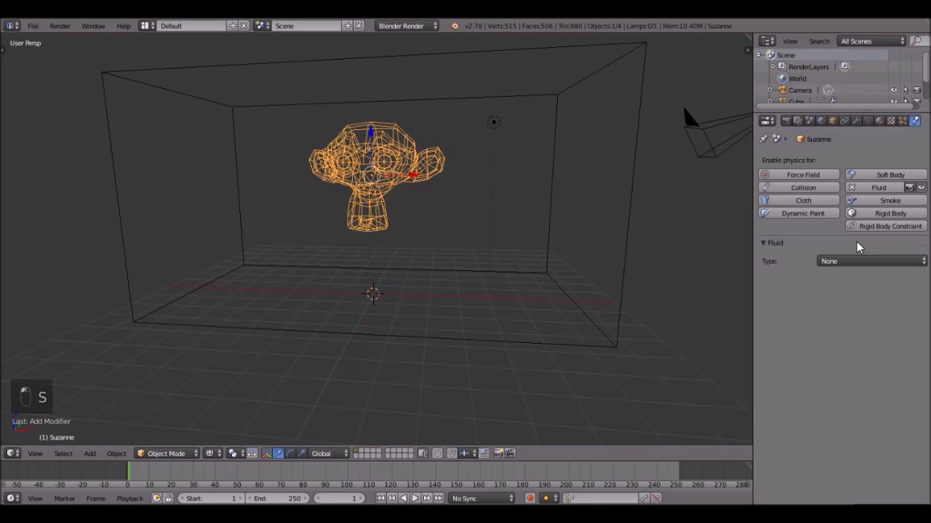
left_click(846, 257)
left_click(838, 222)
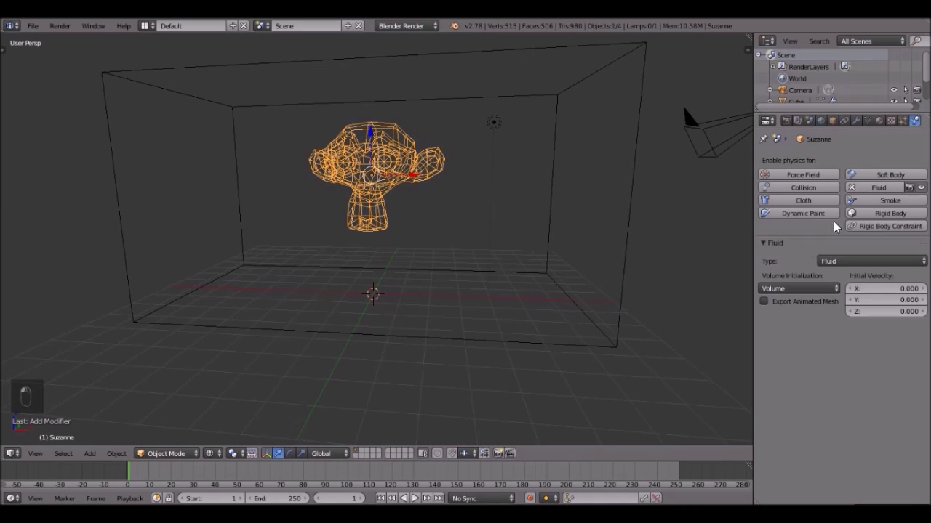
Step: Check the domain's and the monkey's fluid settings and review the available fluid types
right_click(628, 250)
right_click(370, 149)
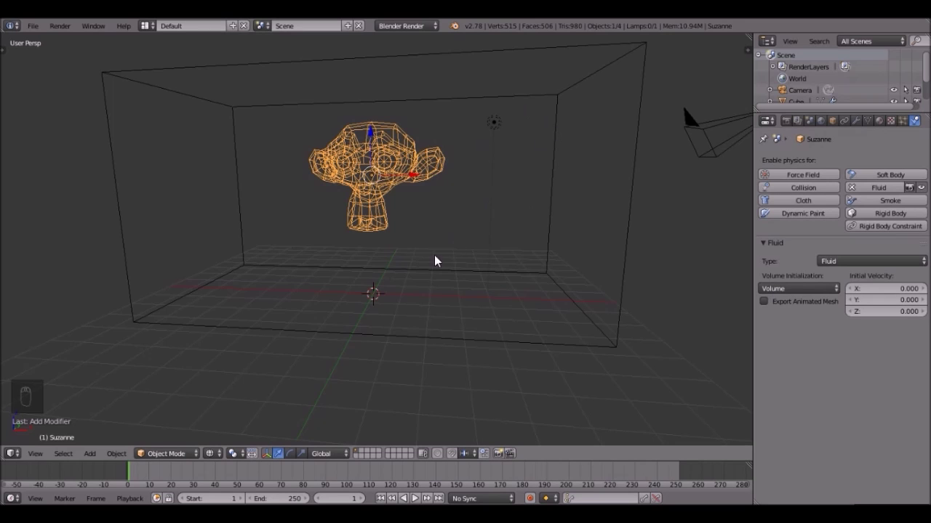
key("alt+Tab")
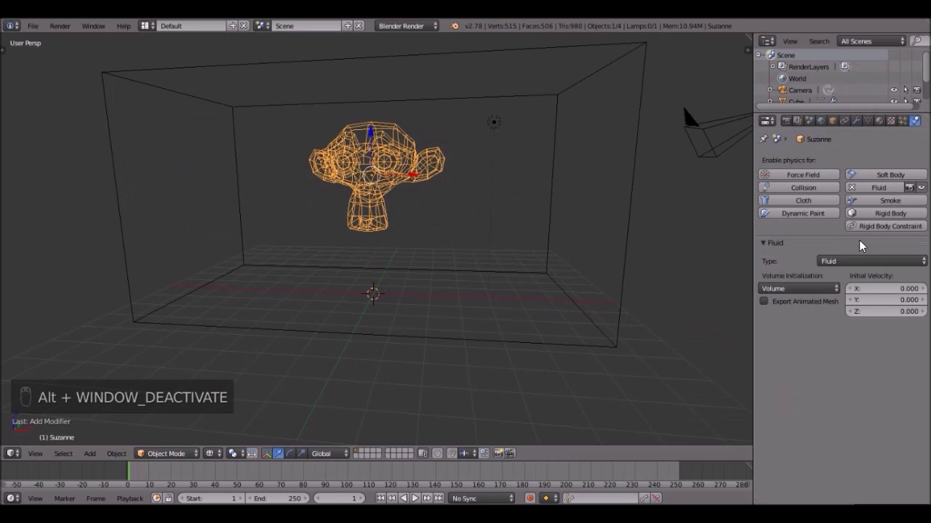
left_click(836, 260)
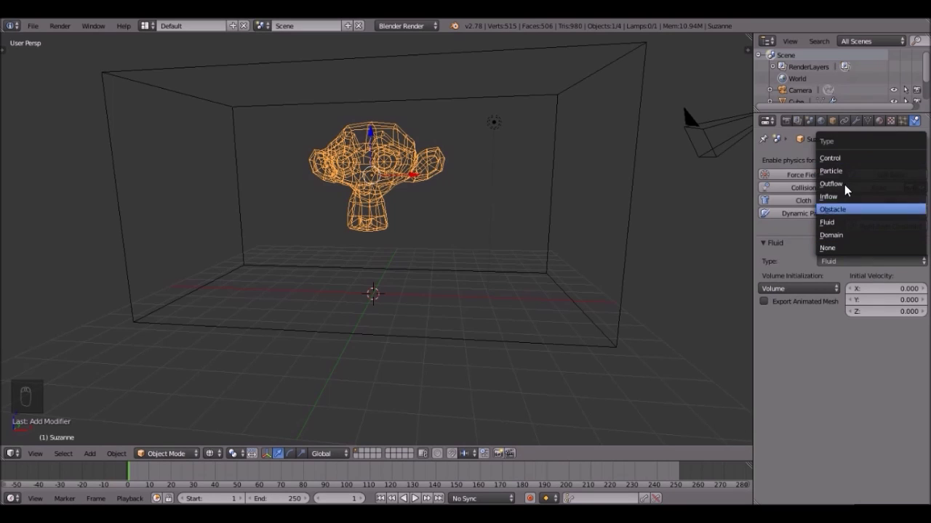
Step: Switch to the Blender window with the rounded fluid slab, inspect it and play its fluid animation
key("alt+Tab")
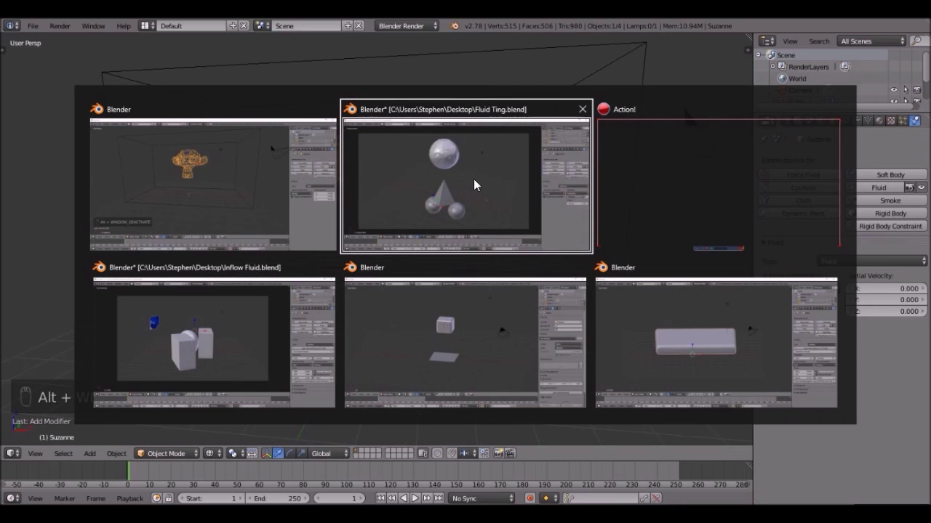
left_click(730, 335)
middle_click_drag(400, 234, 464, 214)
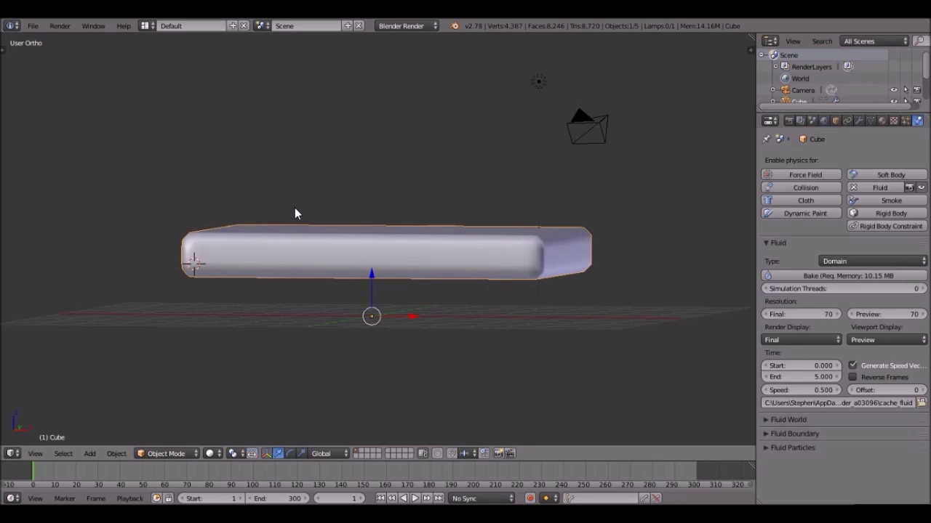
middle_click_drag(470, 283, 460, 305)
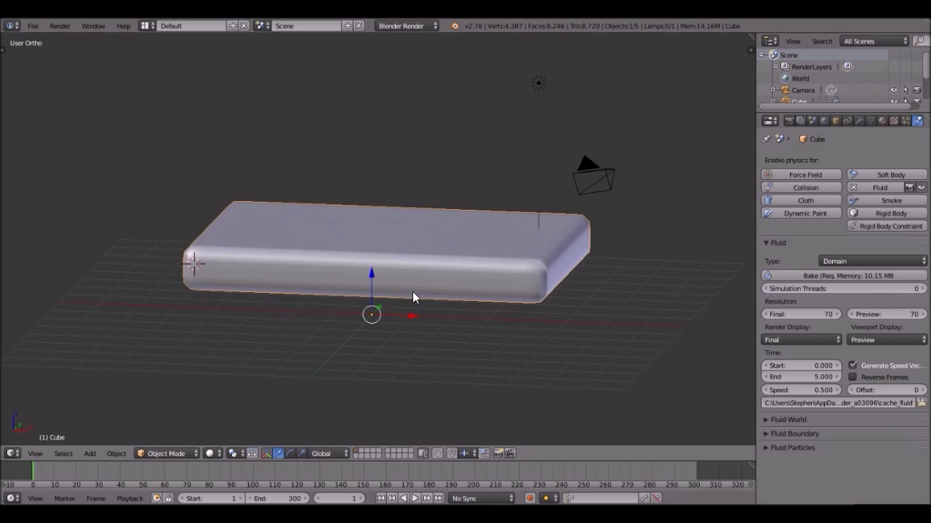
key("alt+a")
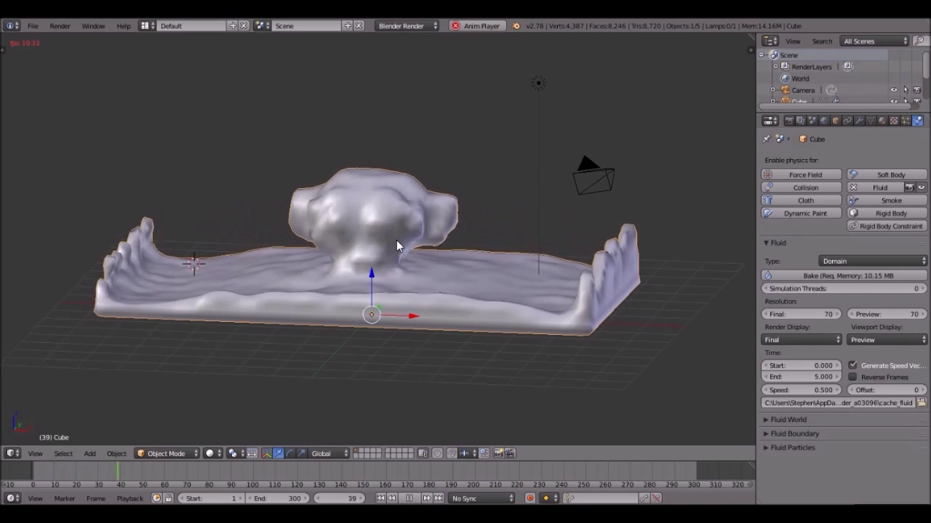
Step: Stop playback, reveal all hidden objects and hide the box-shaped fluid slab around the monkey
middle_click_drag(469, 229, 410, 271)
key("alt+a")
key("alt+h")
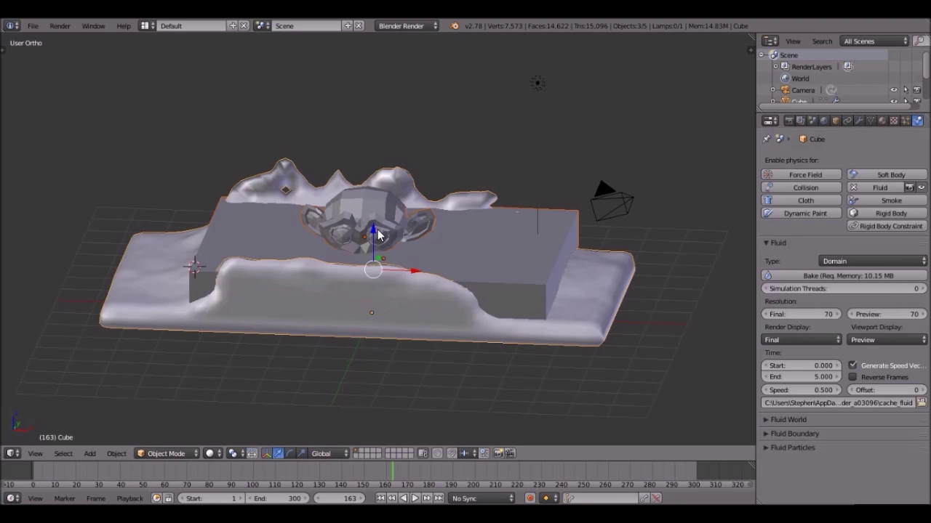
scroll(403, 235, "up", 3)
right_click(570, 275)
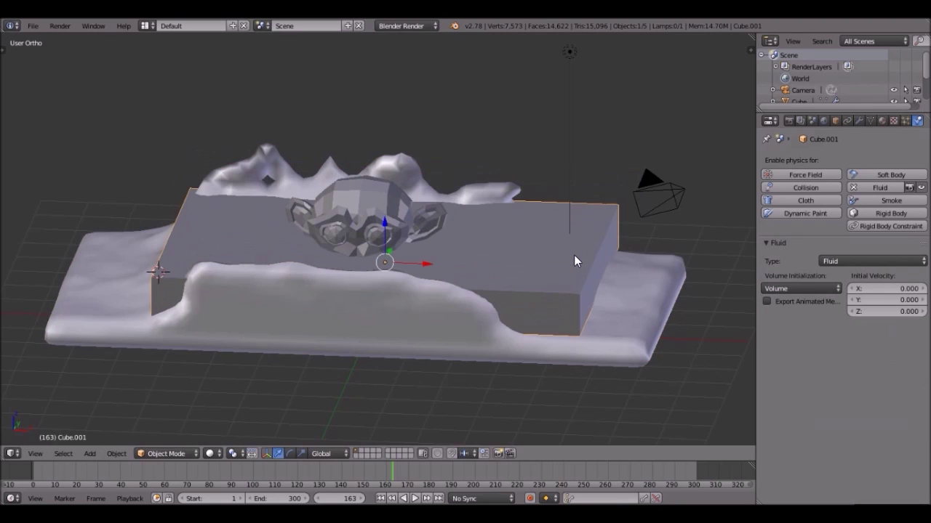
key("h")
Step: Select the monkey with the Control fluid type and play the fluid animation from the first frame
right_click(382, 213)
middle_click_drag(382, 213, 523, 217)
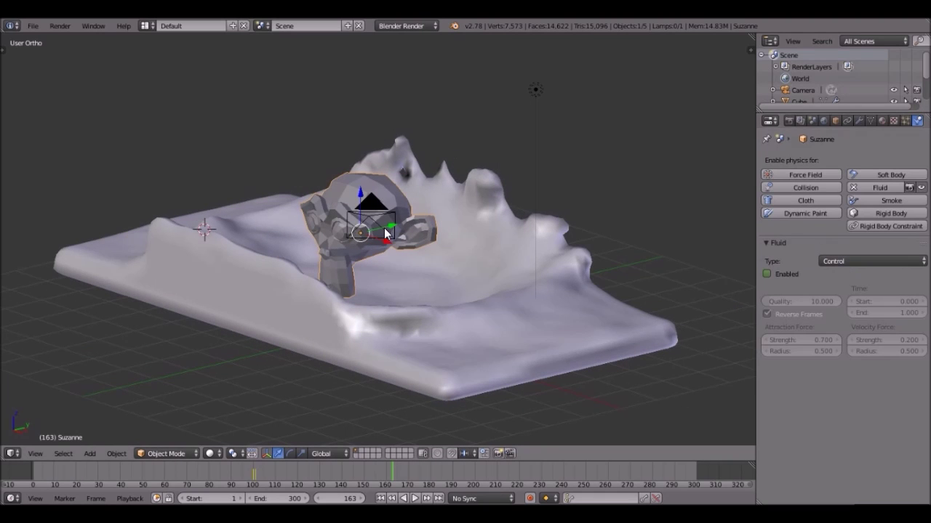
left_click(379, 500)
left_click(414, 499)
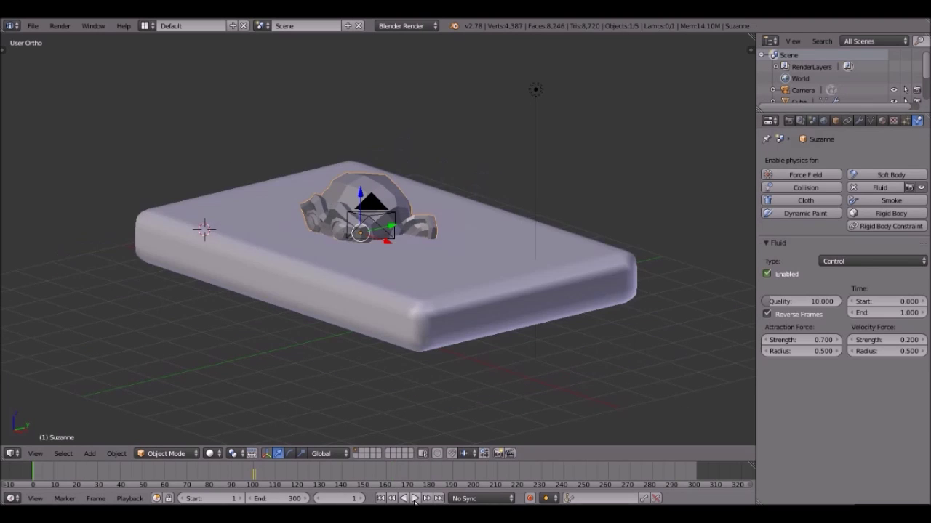
middle_click_drag(422, 327, 461, 283)
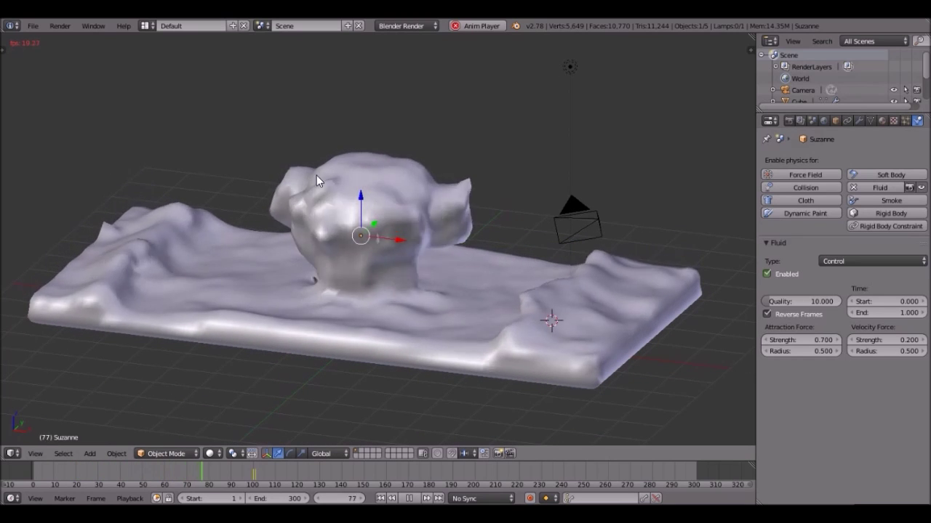
mouse_move(397, 296)
middle_mouse_down()
mouse_move(332, 289)
mouse_move(305, 240)
mouse_move(399, 284)
middle_mouse_up()
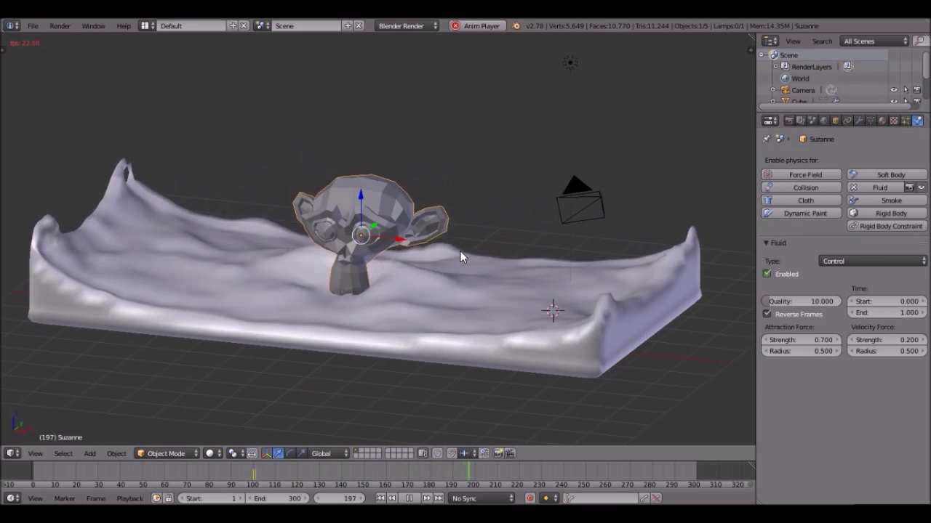
Step: Stop playback and set the Start time of the monkey's fluid control to 0.5
left_click(792, 276)
key("alt+a")
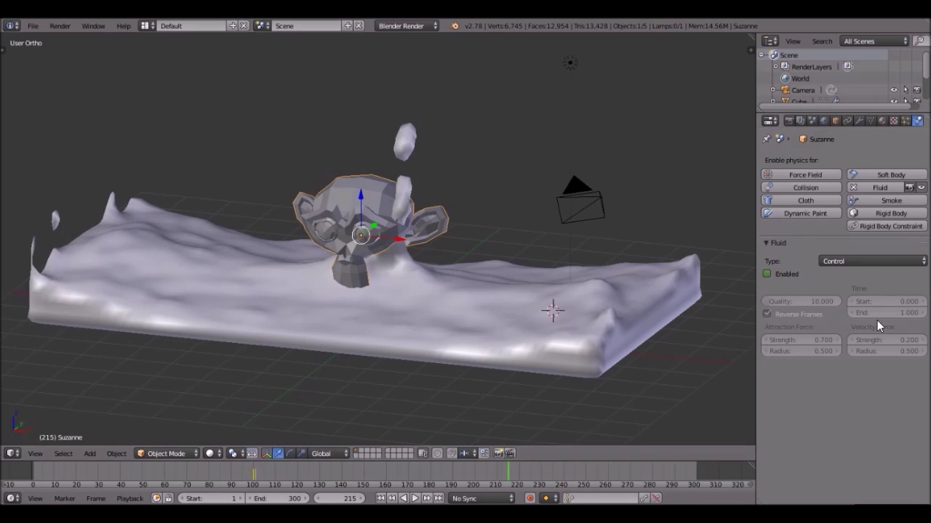
left_click(884, 300)
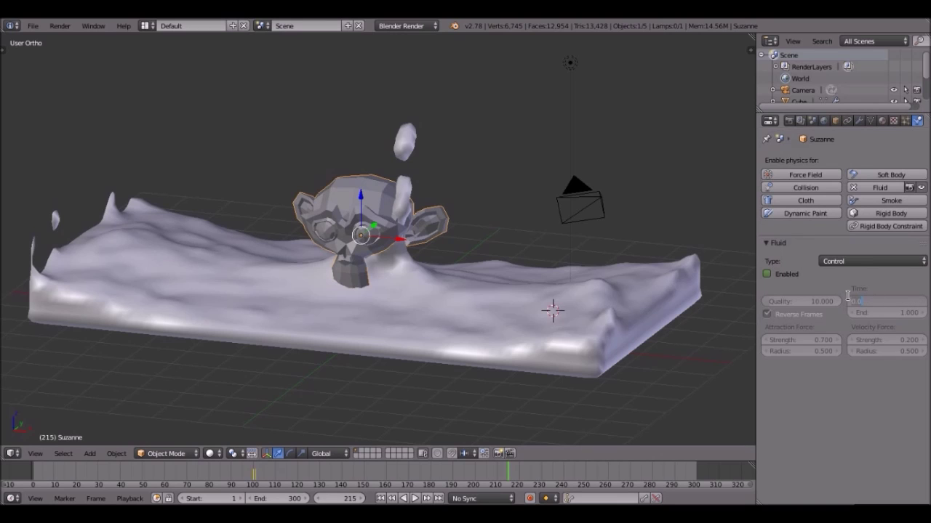
type("5")
key("Return")
Step: Replay the monkey control animation from the first frame, stop it and inspect the fluid around the monkey
left_click(381, 498)
key("alt+a")
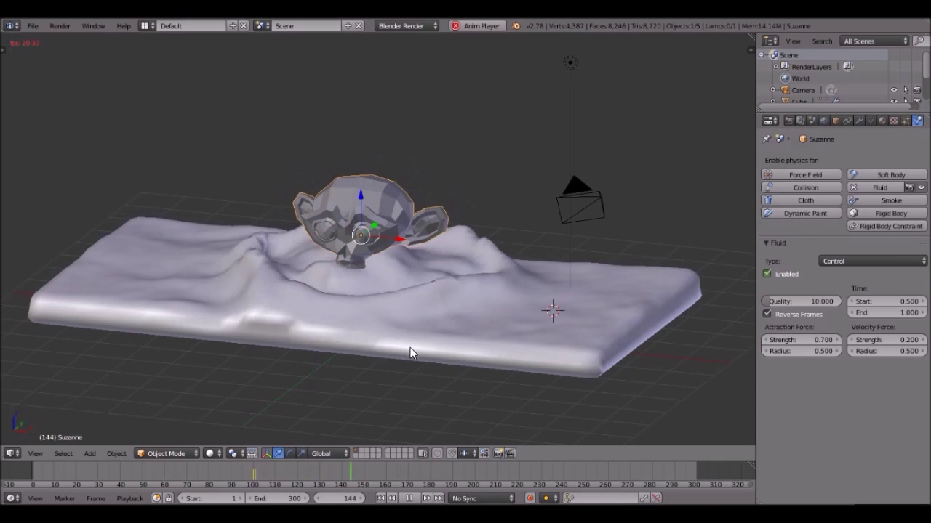
key("alt+a")
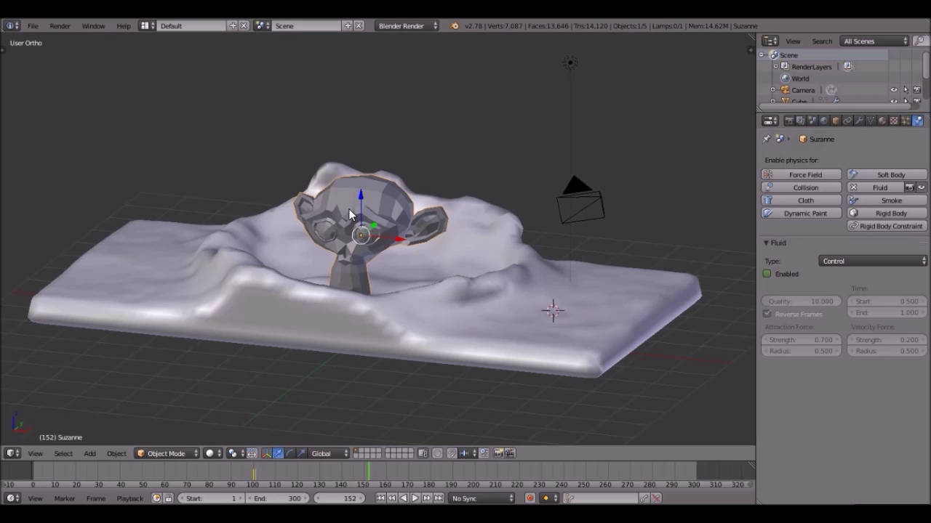
middle_click_drag(301, 180, 640, 261)
Step: Switch to the Fluid Ting.blend window and review the fluid types available for the obstacle sphere
key("alt+Tab")
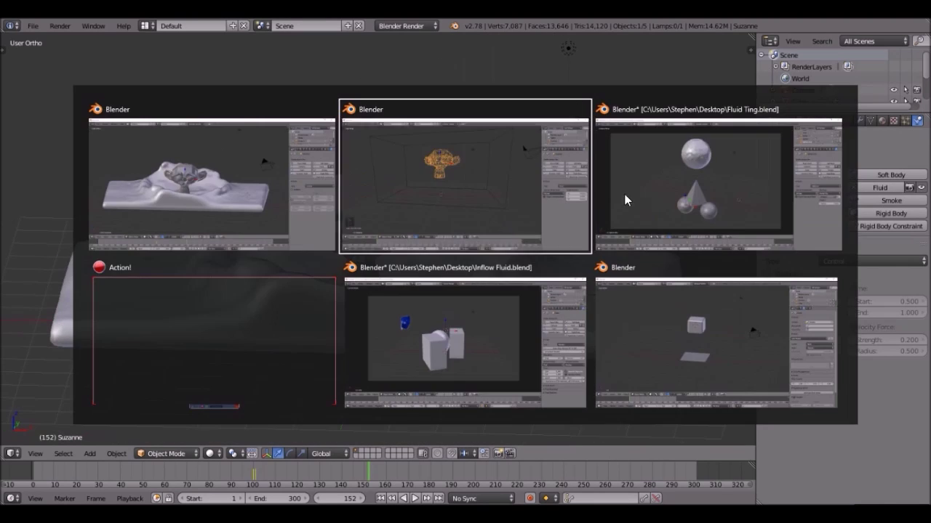
left_click(686, 198)
left_click(852, 262)
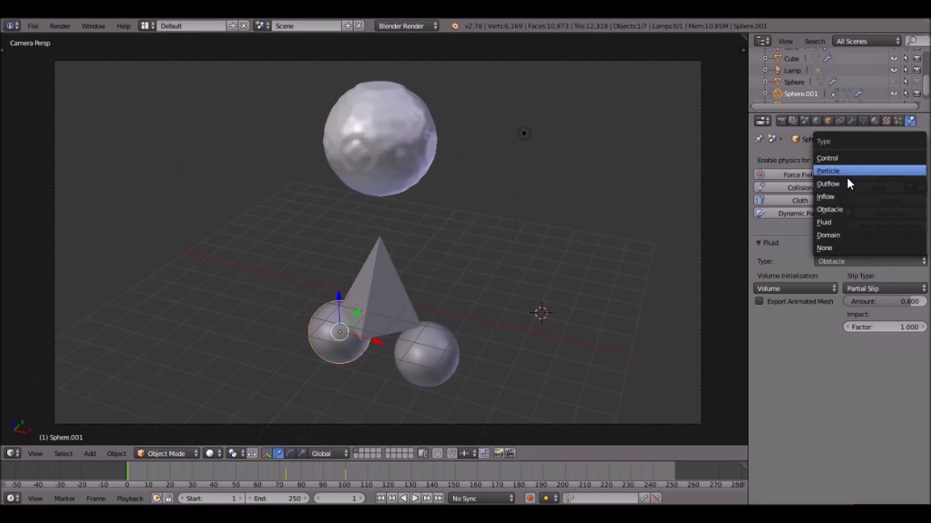
key("alt+Tab")
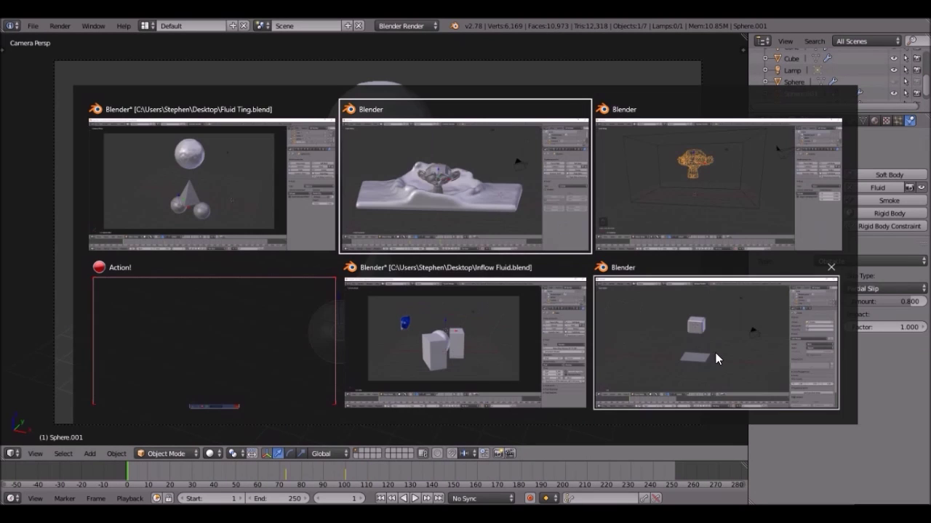
Step: Switch to the scene with the rounded cube above a plane, select the cube and look up the Outflow fluid type
left_click(717, 357)
key("alt+Tab")
left_click(706, 368)
middle_click_drag(388, 247, 495, 252)
scroll(495, 252, "up", 2)
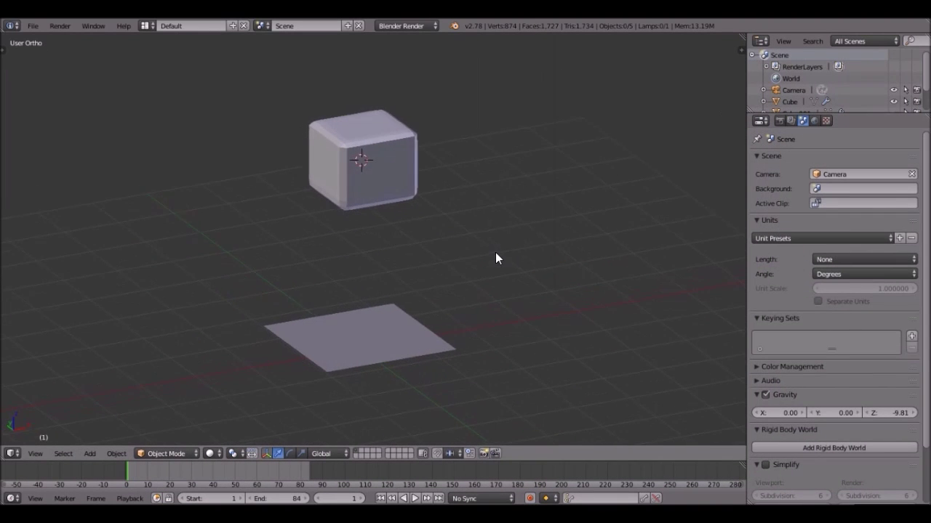
right_click(378, 154)
left_click(855, 261)
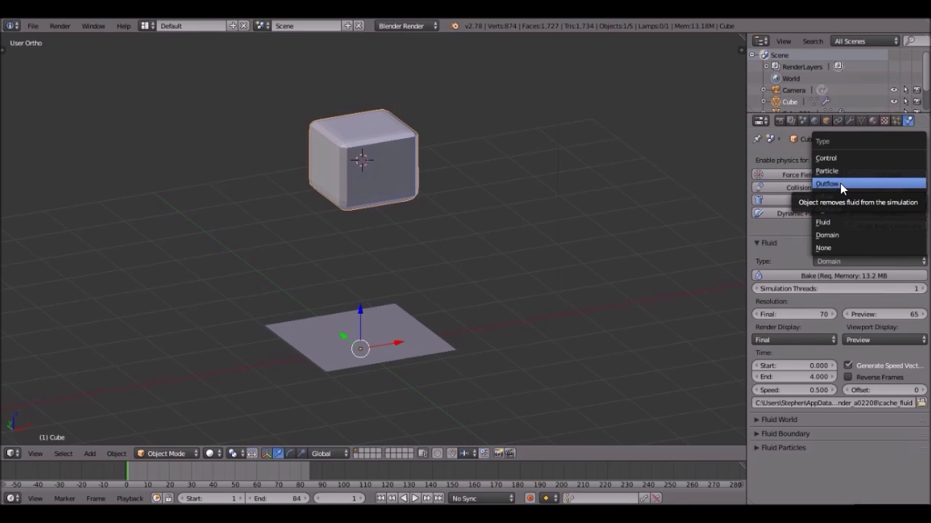
middle_click_drag(382, 178, 407, 181)
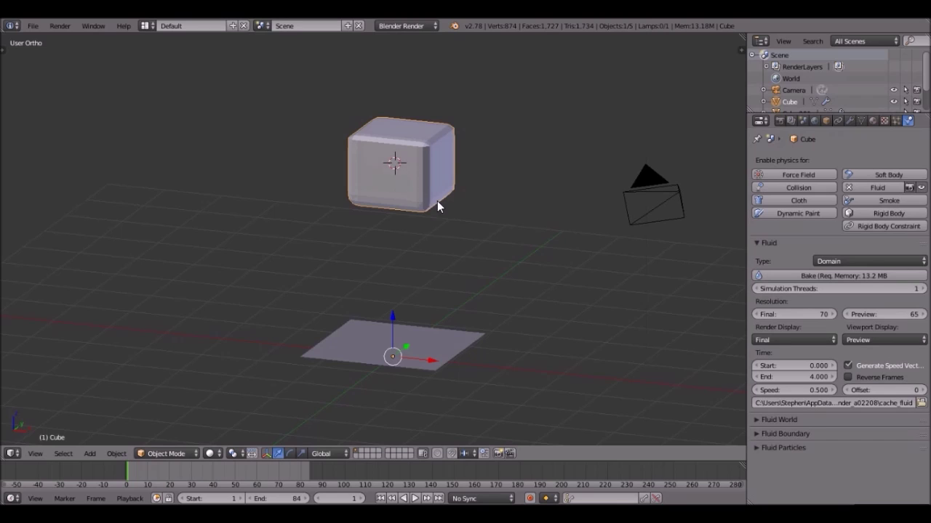
Step: Play the outflow animation and watch from several angles how the fluid behaves at the plane
key("alt+a")
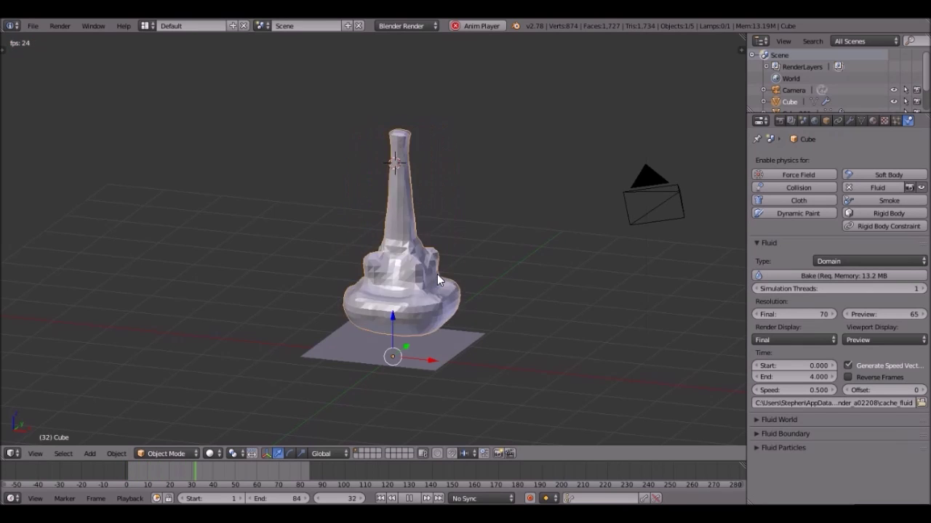
middle_click_drag(420, 335, 420, 371)
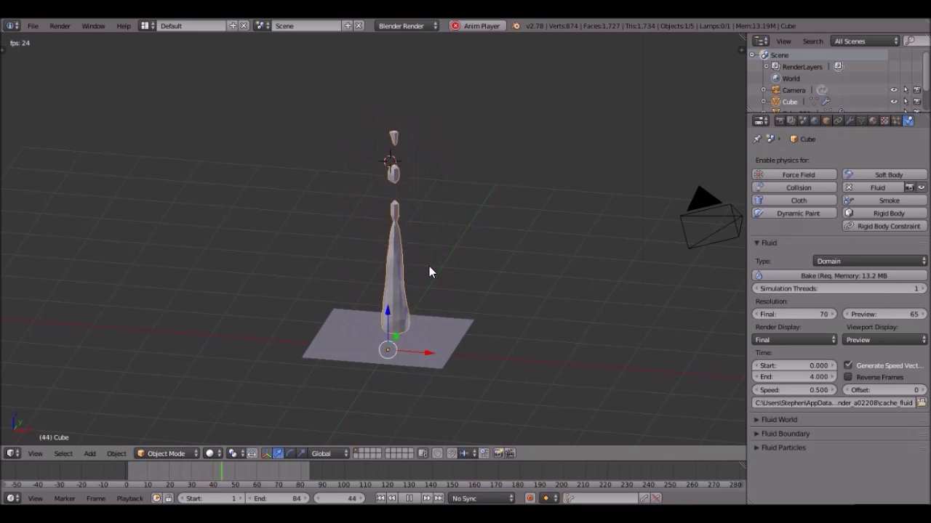
middle_click_drag(463, 304, 442, 289)
key("alt+a")
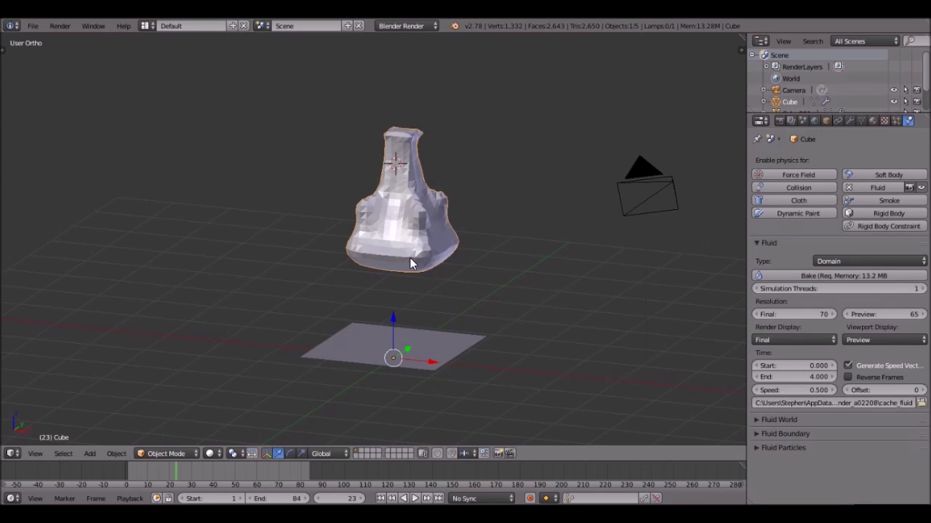
key("alt+a")
middle_click_drag(354, 326, 427, 333)
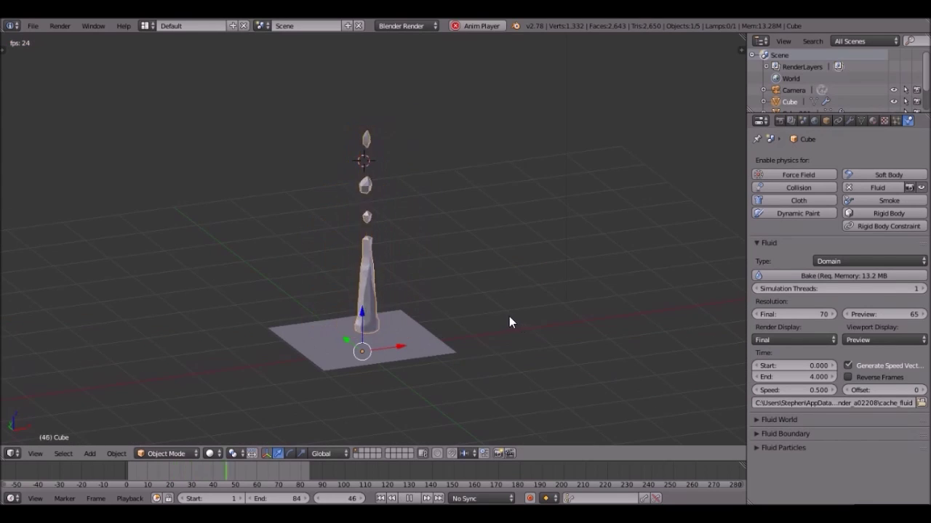
key("alt+a")
Step: Return to the Fluid Ting.blend window, review the fluid types, select the fluid domain and play its animation
key("alt+Tab")
left_click(768, 180)
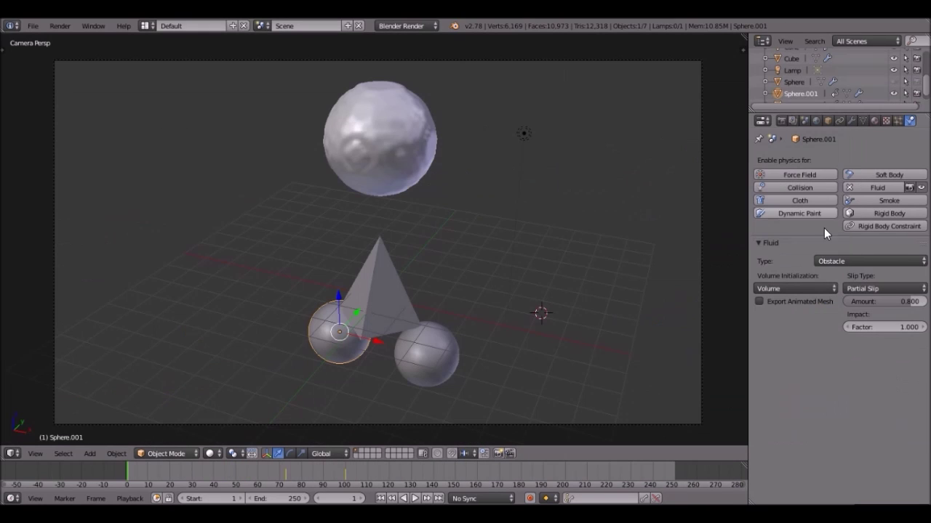
left_click(861, 262)
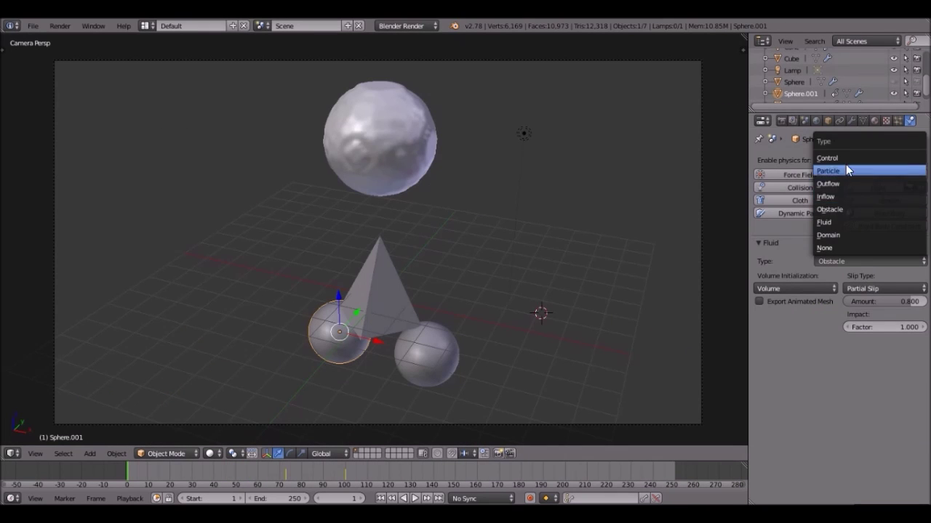
right_click(409, 175)
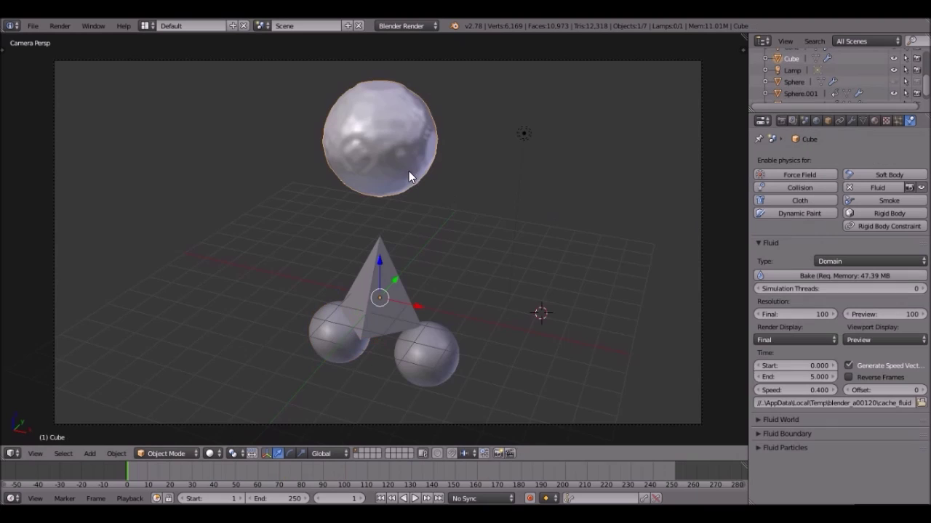
key("alt+a")
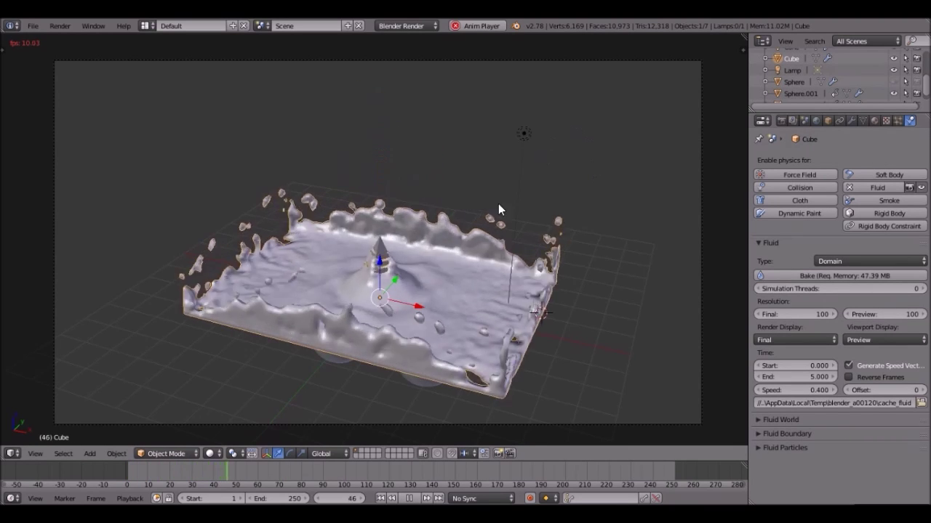
middle_click_drag(436, 247, 383, 256)
key("alt+a")
Step: Select the cone, check its Obstacle fluid type and inspect it in orthographic view
right_click(378, 258)
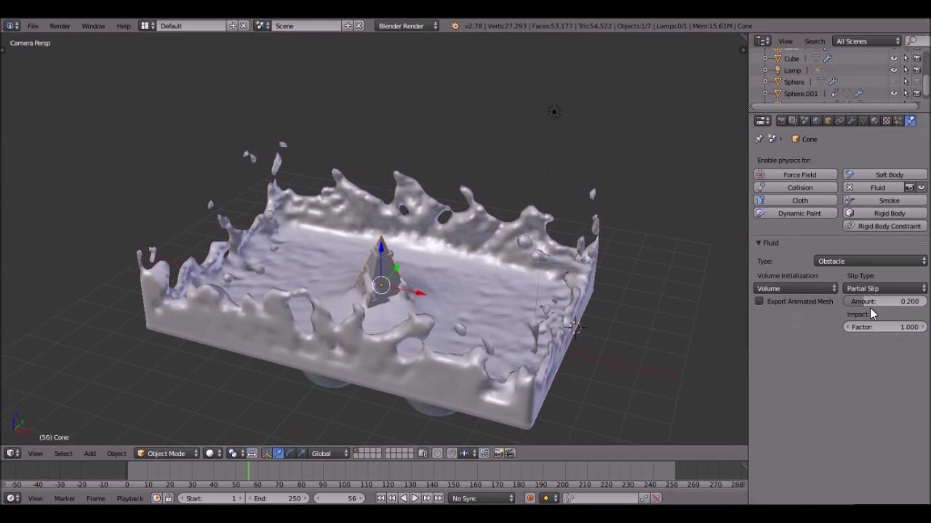
left_click(842, 258)
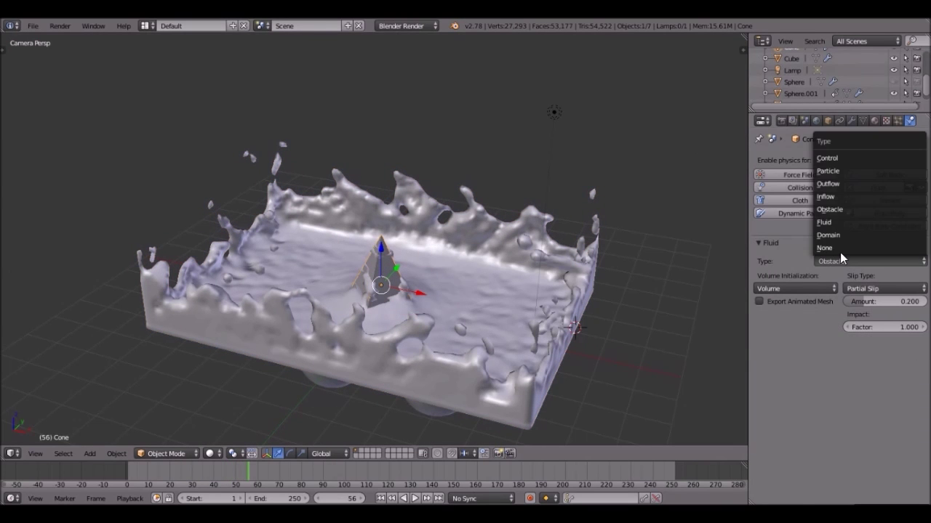
left_click(855, 210)
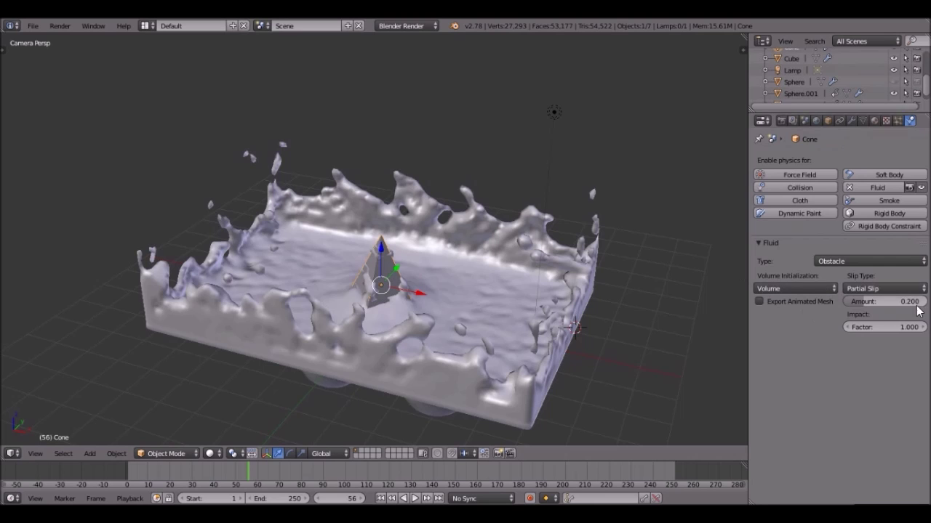
key("KP_5")
scroll(431, 264, "up", 3)
middle_click_drag(410, 277, 383, 290)
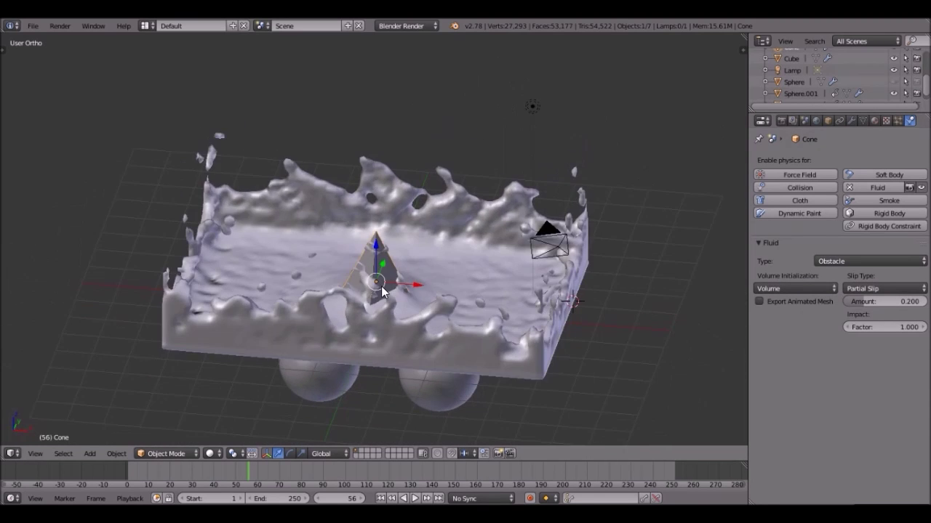
Step: Play the splash animation with the two moving spheres, check one sphere's obstacle settings and replay from the first frame
key("alt+a")
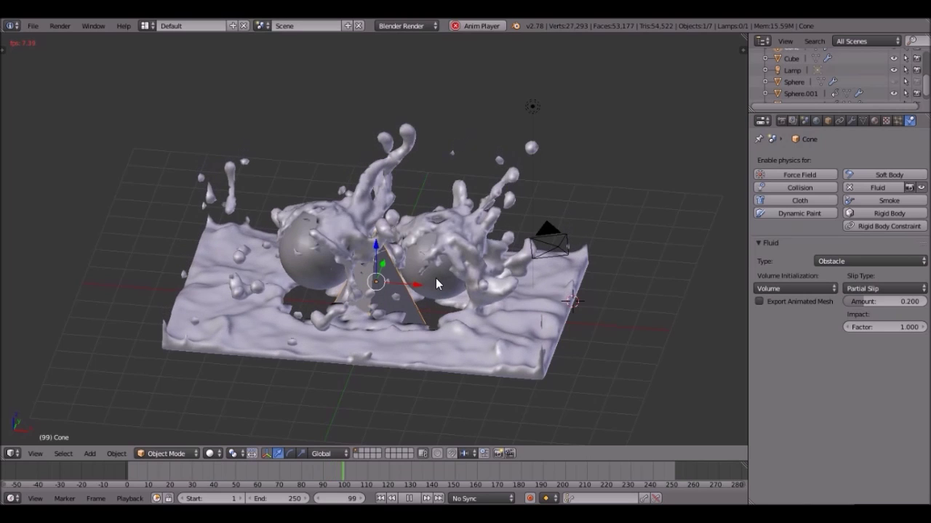
key("alt+a")
right_click(435, 284)
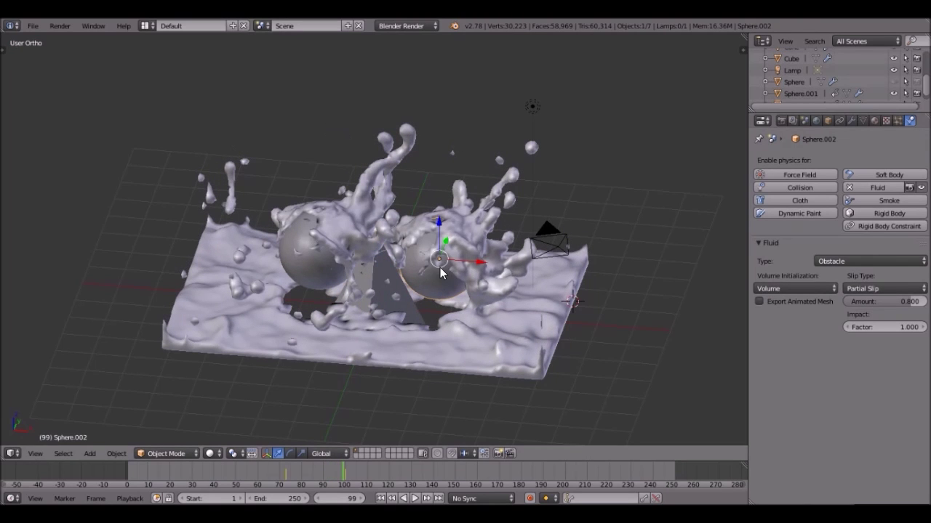
key("alt+a")
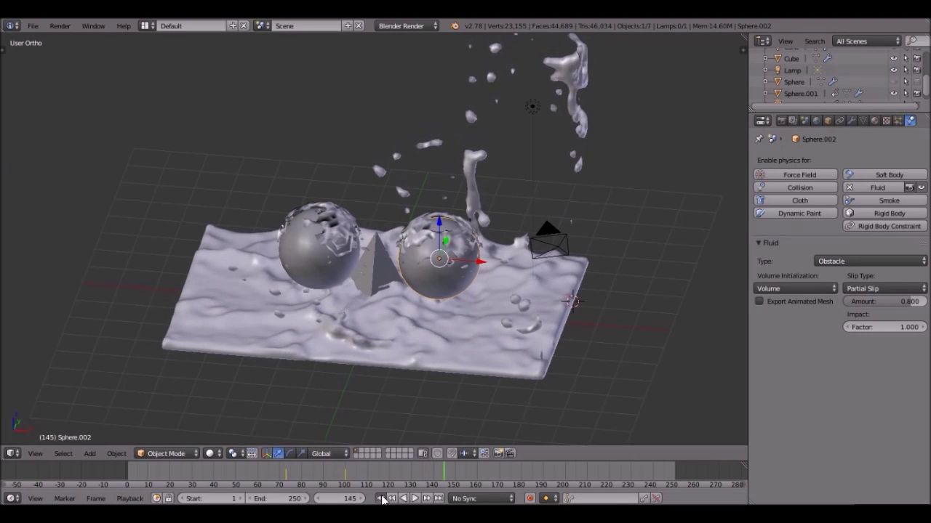
key("shift+Left")
middle_click_drag(416, 337, 423, 341)
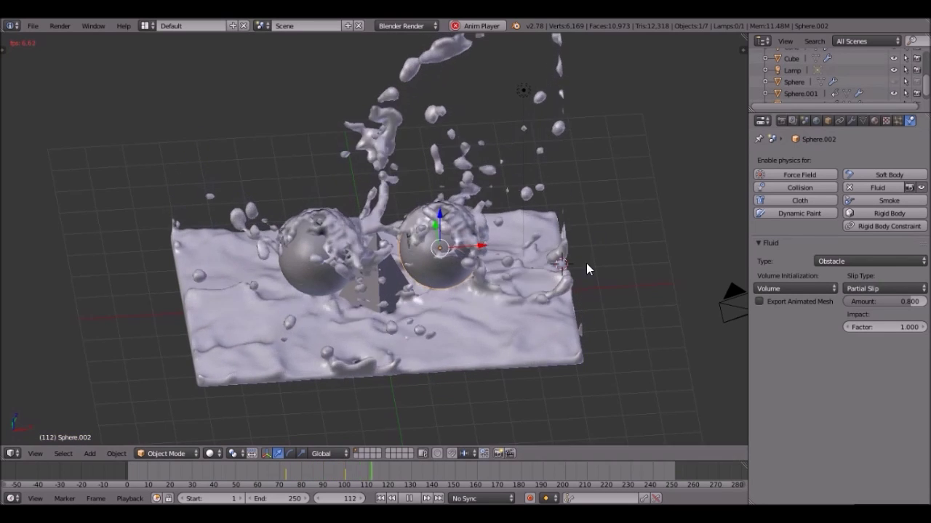
key("alt+a")
Step: Review the fluid types for the selected sphere and switch to the Inflow Fluid.blend window
left_click(857, 260)
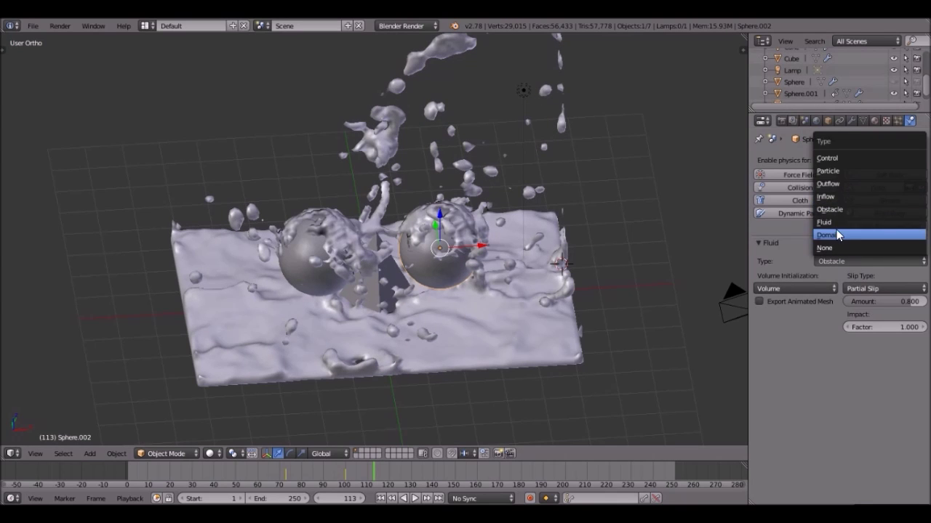
key("alt+Tab")
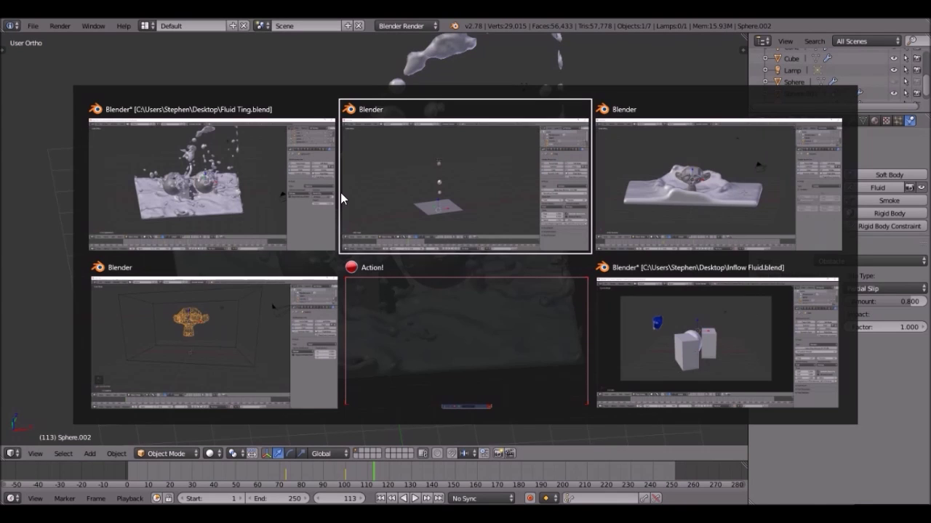
left_click(696, 336)
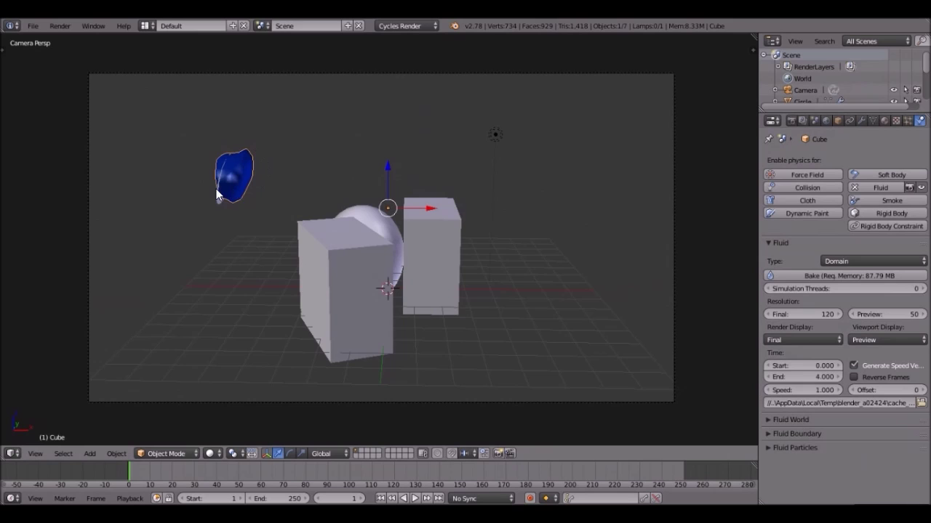
Step: Select the inflow circle, check its Inflow velocity settings and play the fluid animation
right_click(222, 193)
scroll(716, 323, "up", 2)
scroll(149, 224, "down", 2)
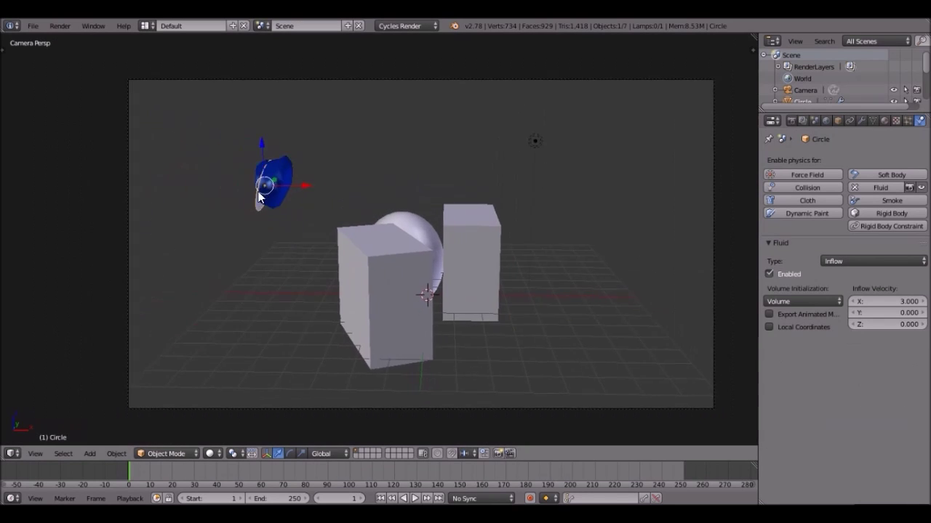
scroll(240, 200, "up", 2)
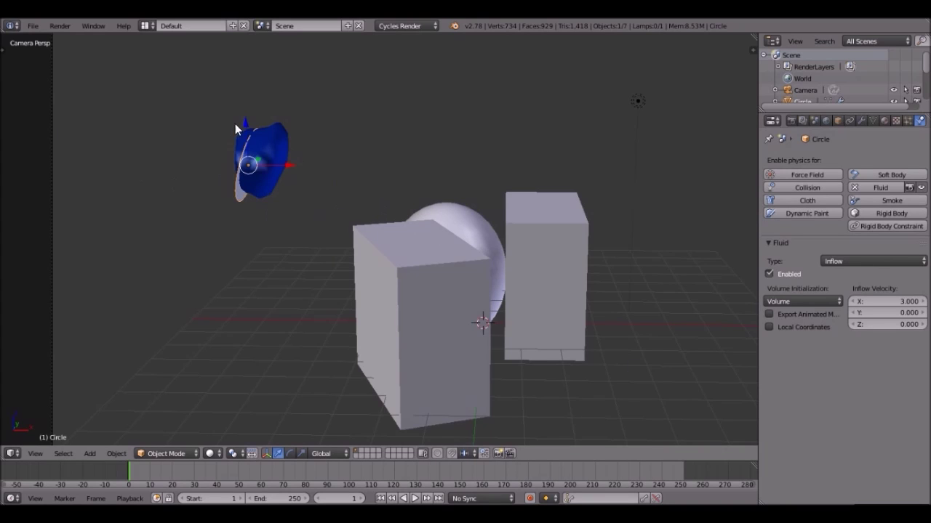
scroll(364, 189, "down", 2)
key("alt+a")
scroll(494, 246, "down", 2)
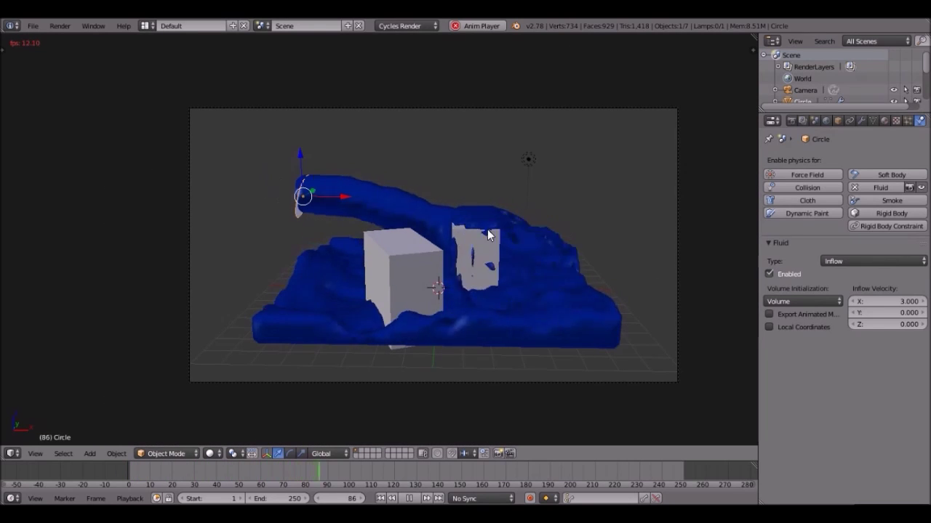
scroll(504, 274, "up", 2)
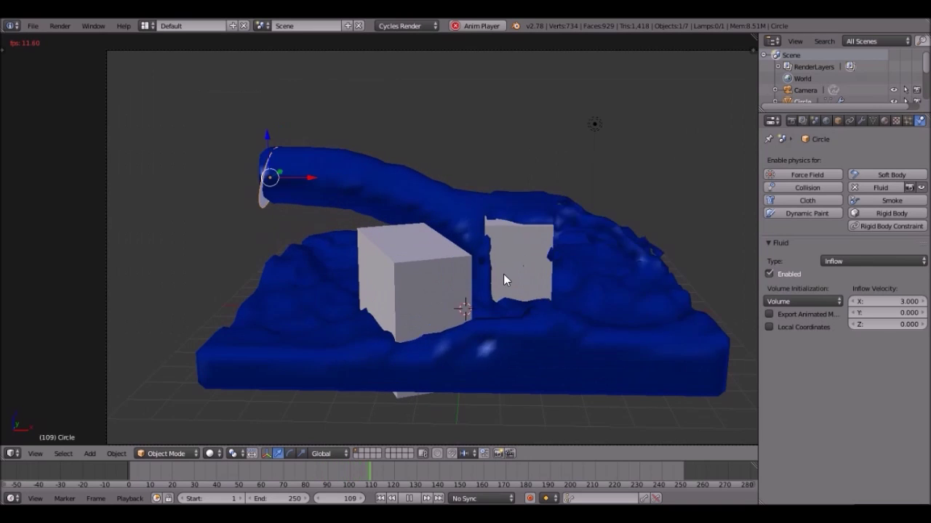
Step: Check the Obstacle settings of both boxes during playback, then stop and return to the first frame
right_click(519, 270)
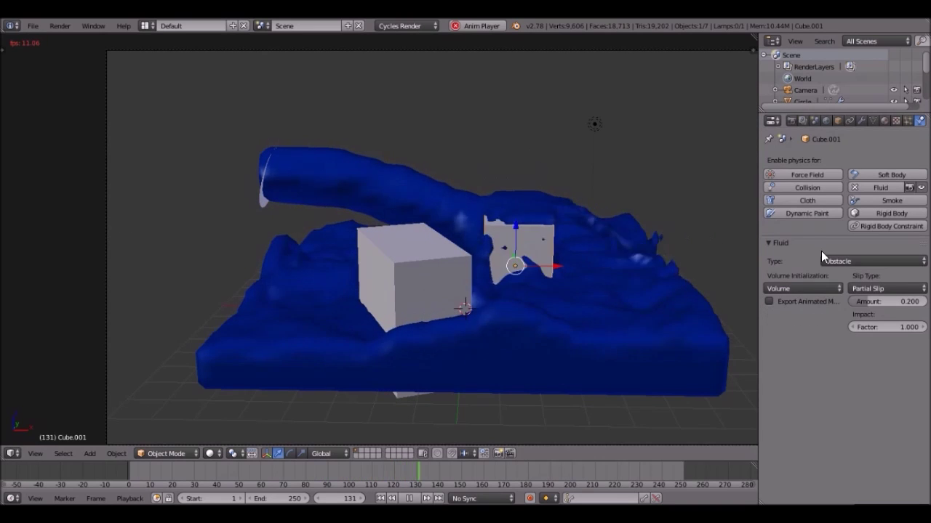
right_click(373, 263)
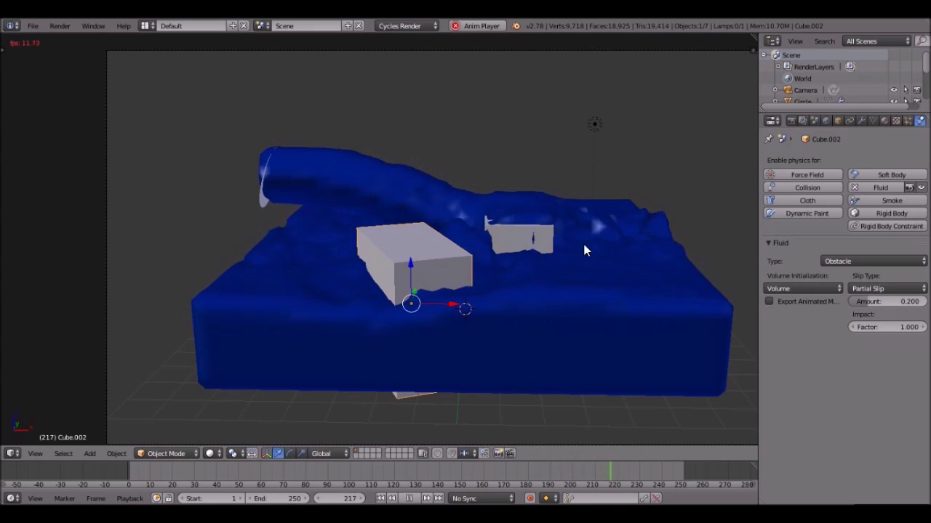
left_click(409, 499)
left_click(384, 499)
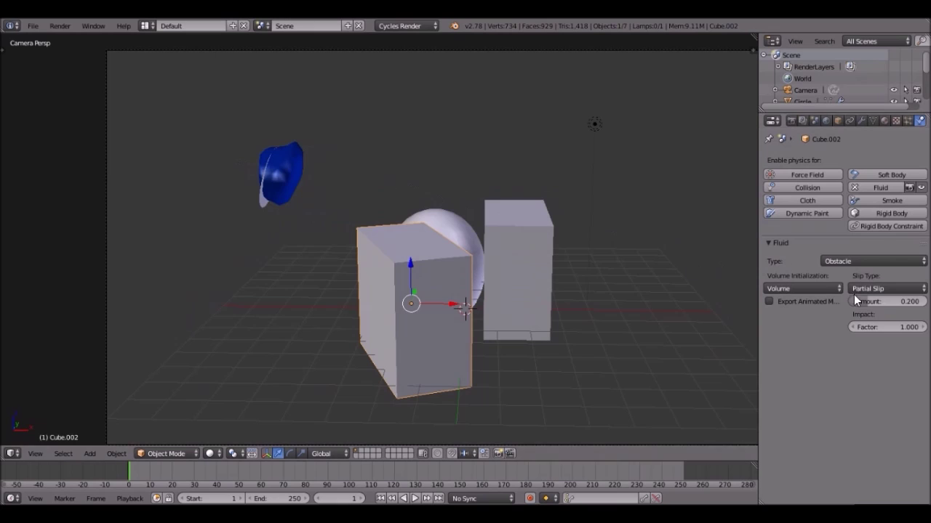
Step: Select the inflow circle again and replay the fluid stream hitting the boxes, pausing along the way
right_click(271, 186)
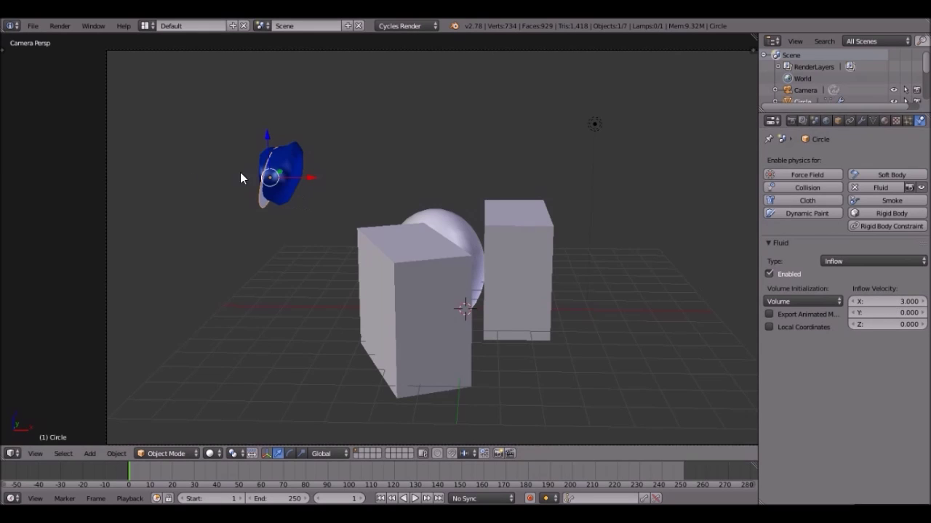
key("alt+a")
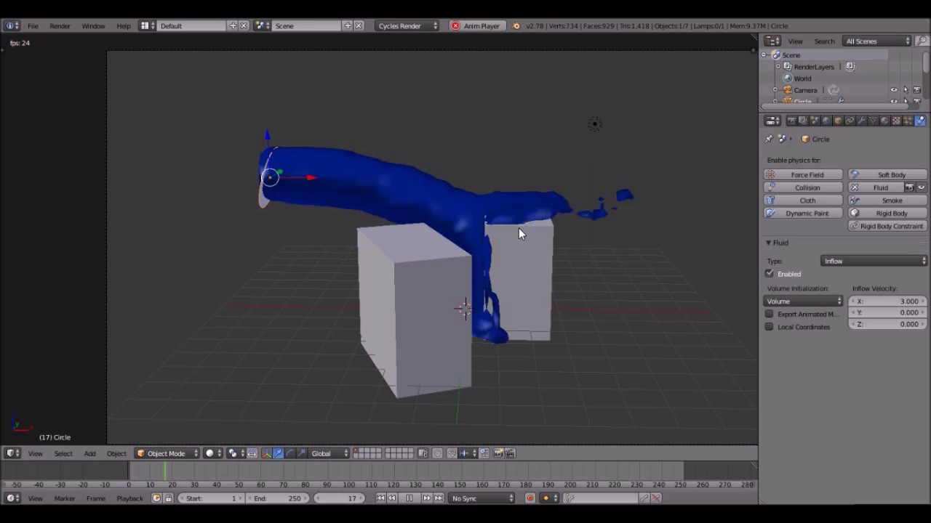
key("alt+a")
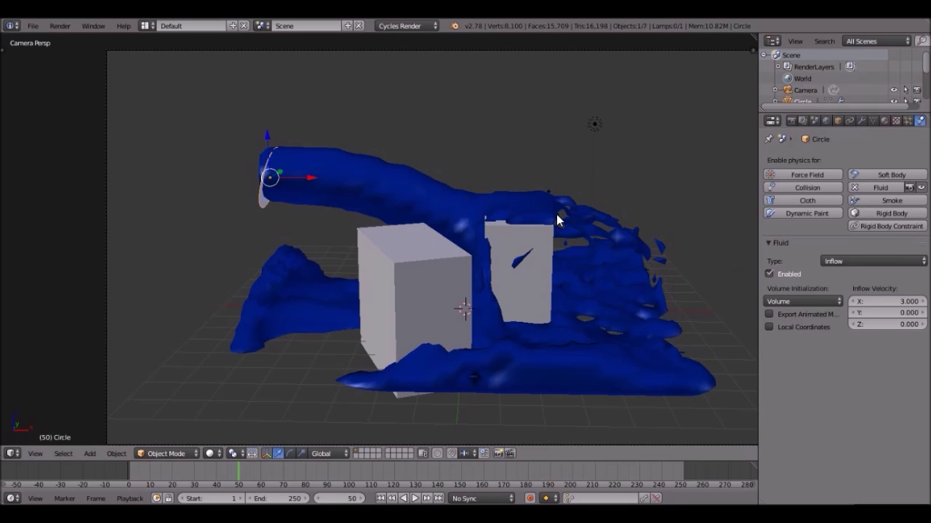
key("alt+a")
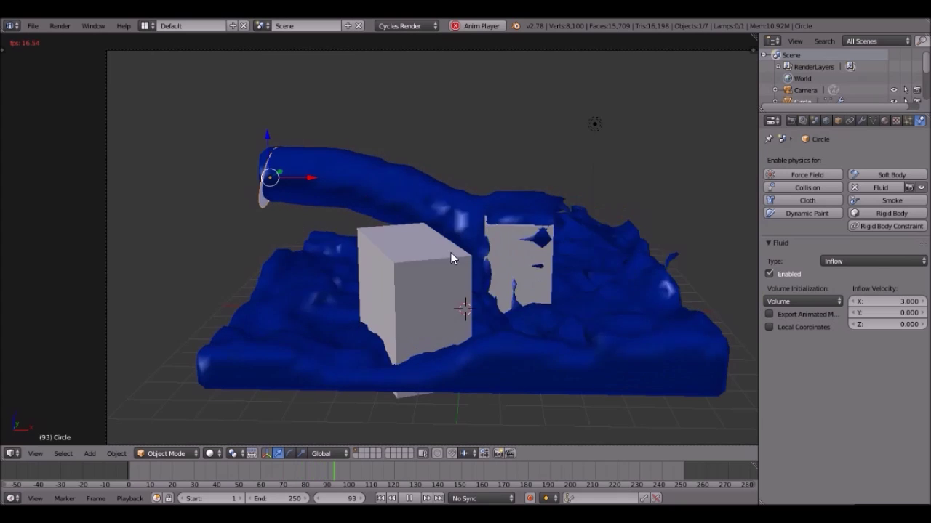
key("alt+a")
Step: Select the rear box obstacle in the stream and review its fluid type options
right_click(487, 285)
right_click(514, 259)
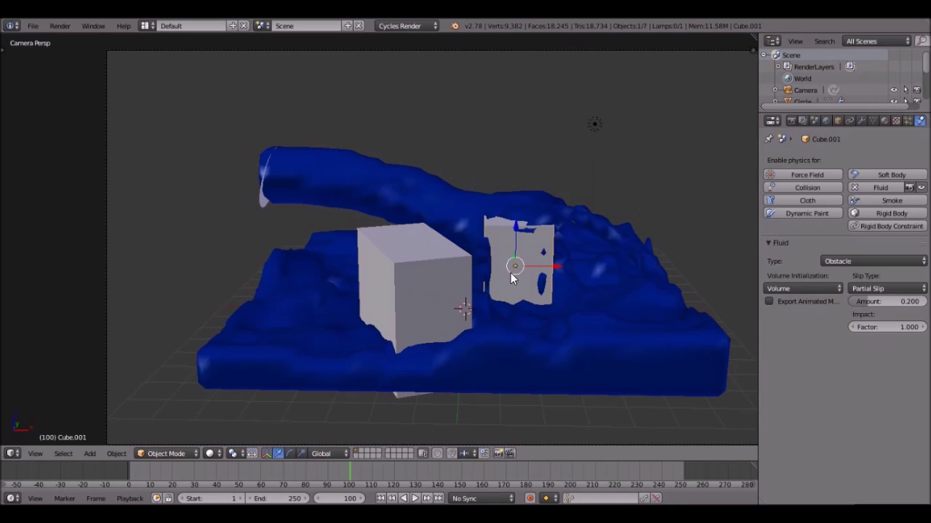
left_click(836, 261)
Step: Switch to the Blender window with the wireframe monkey head and select the surrounding fluid domain cube
key("alt+Tab")
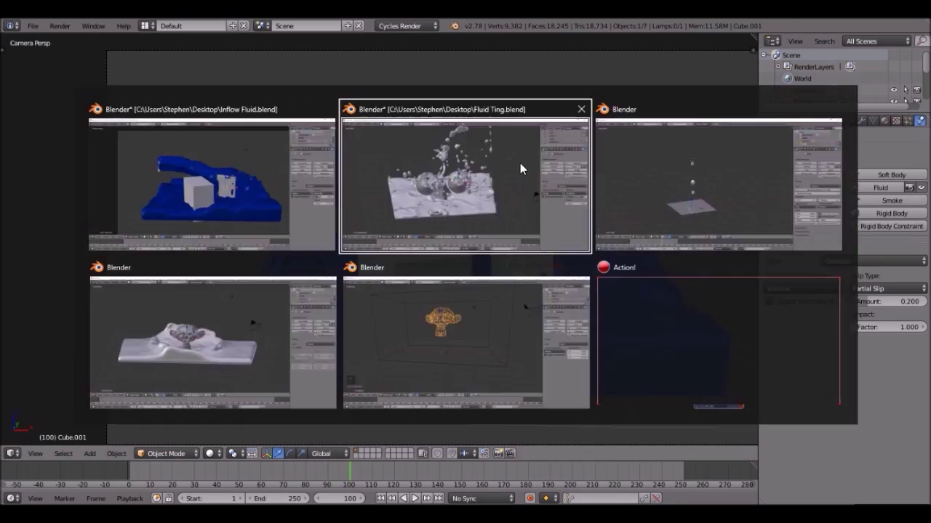
left_click(706, 326)
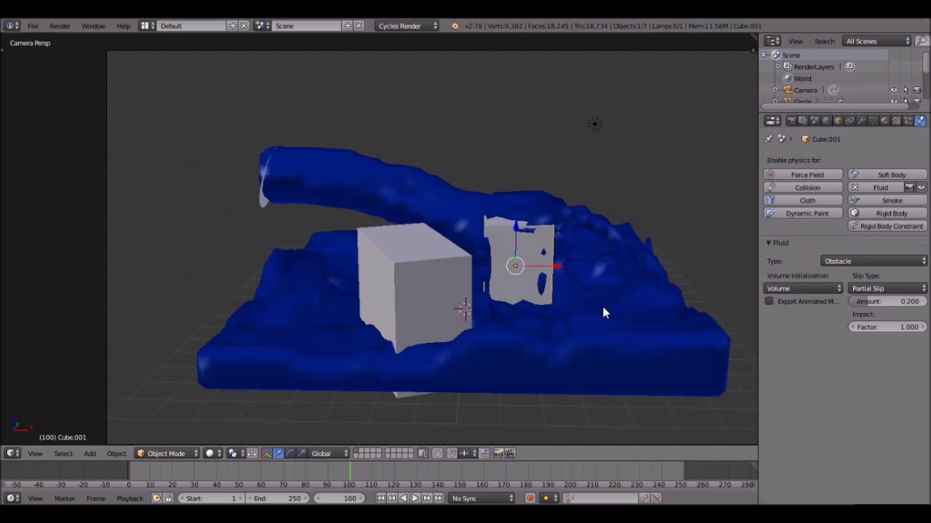
key("alt+Tab")
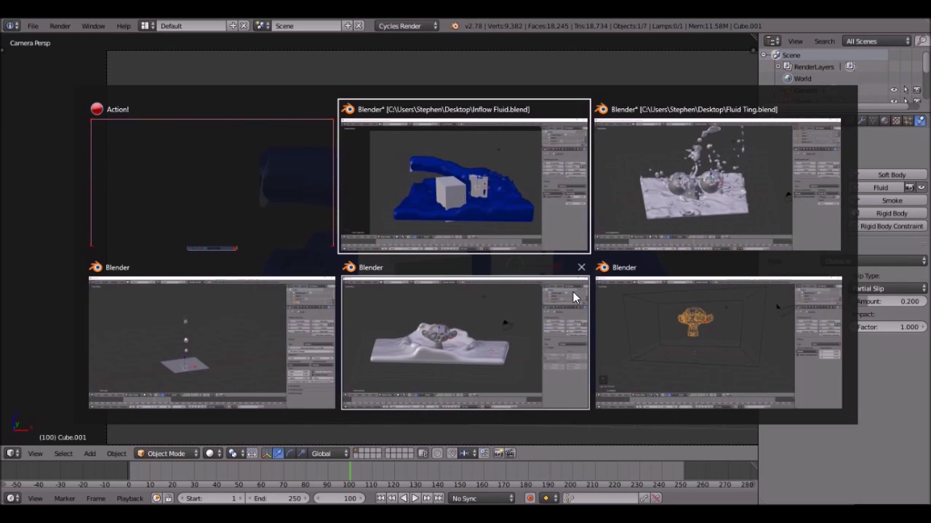
left_click(700, 270)
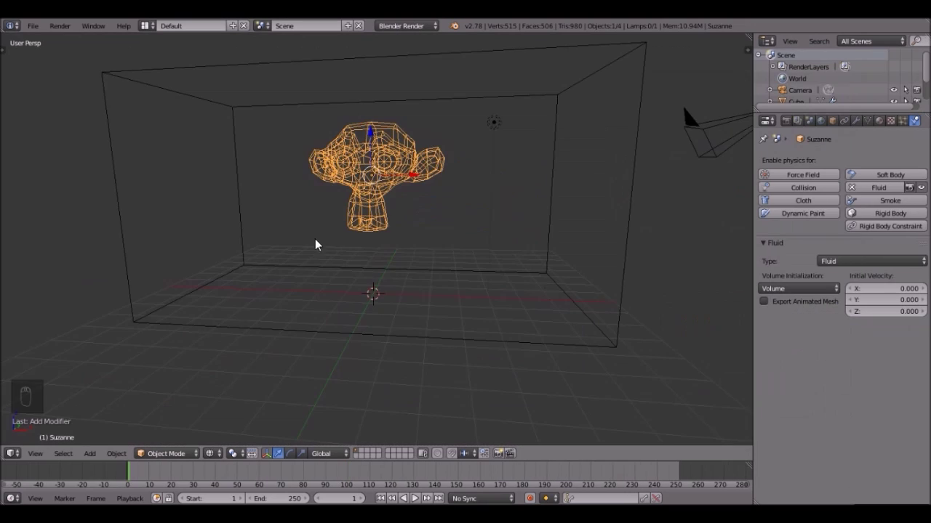
middle_click_drag(286, 235, 460, 208)
scroll(460, 208, "down", 3)
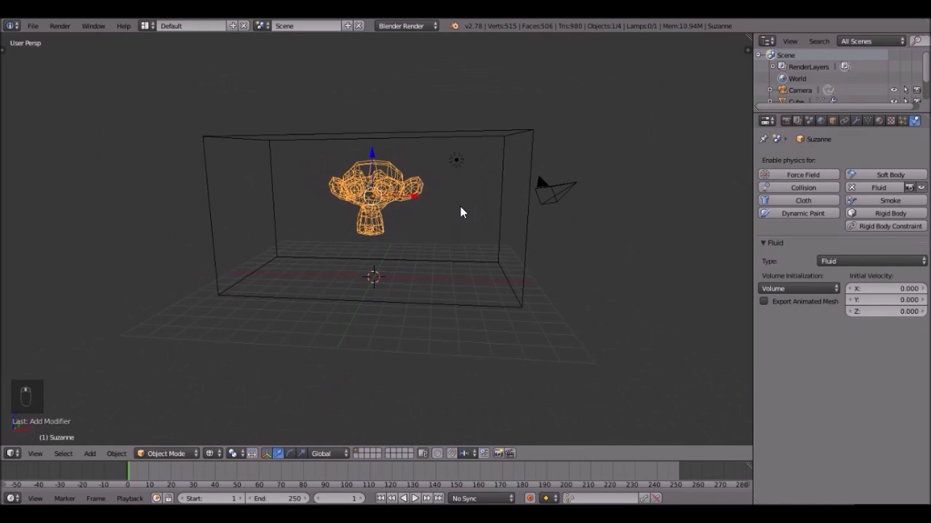
right_click(524, 224)
scroll(575, 221, "up", 3)
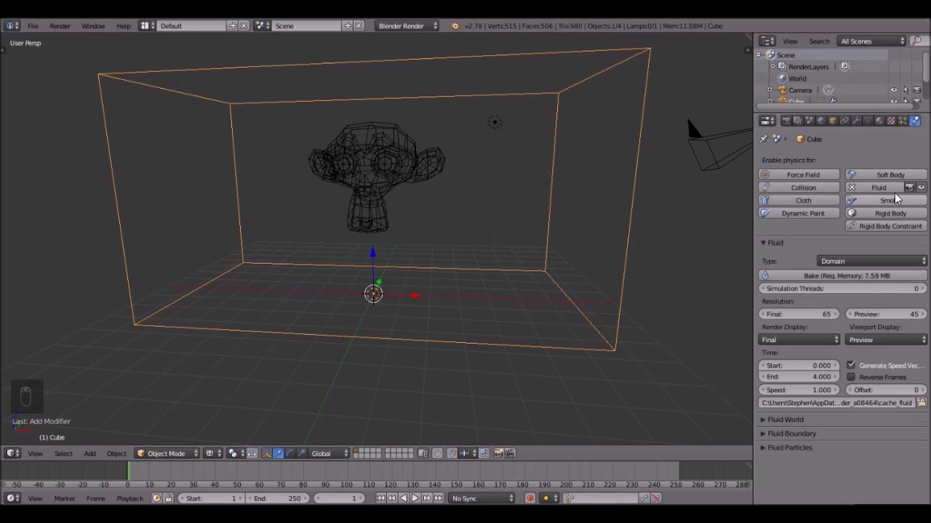
Step: Try Final resolutions of 100 and 200 for the fluid domain
left_click(798, 314)
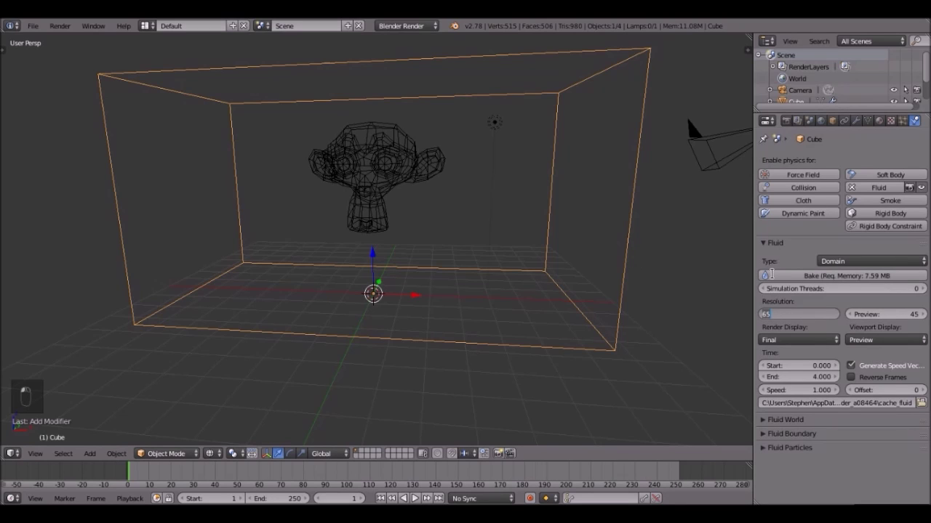
type("100")
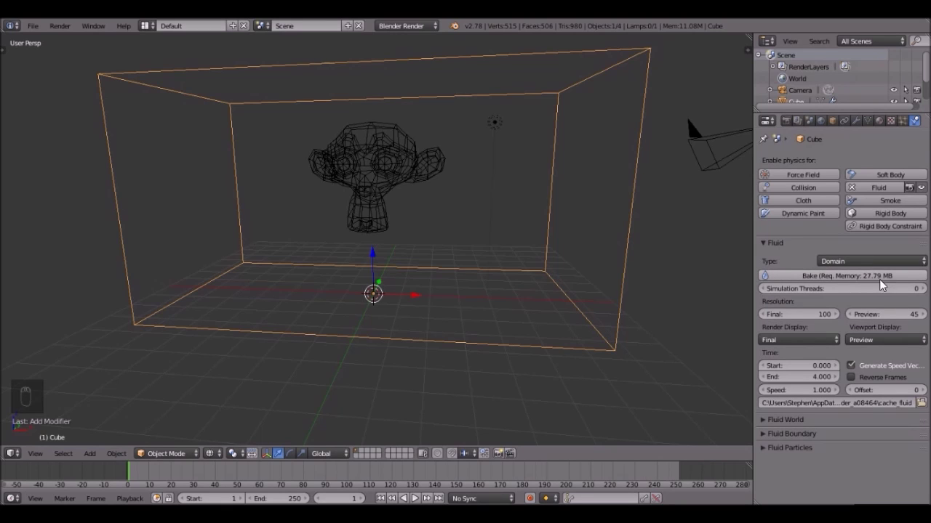
left_click(777, 314)
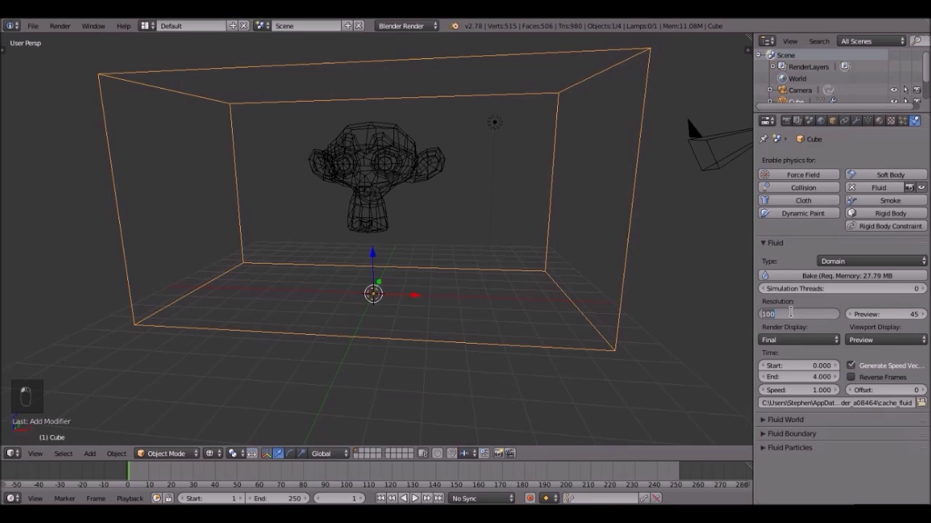
type("200")
key("Return")
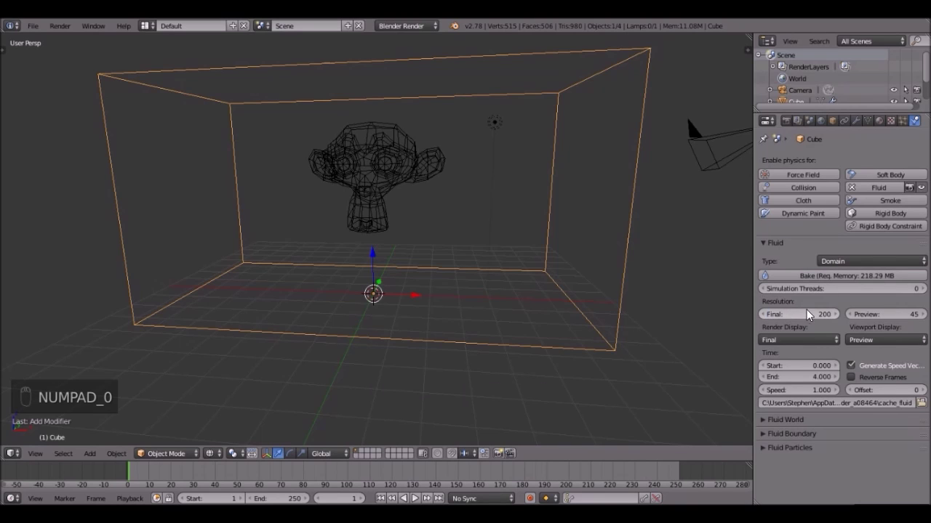
Step: Set the domain's Final resolution to 80
left_click(790, 313)
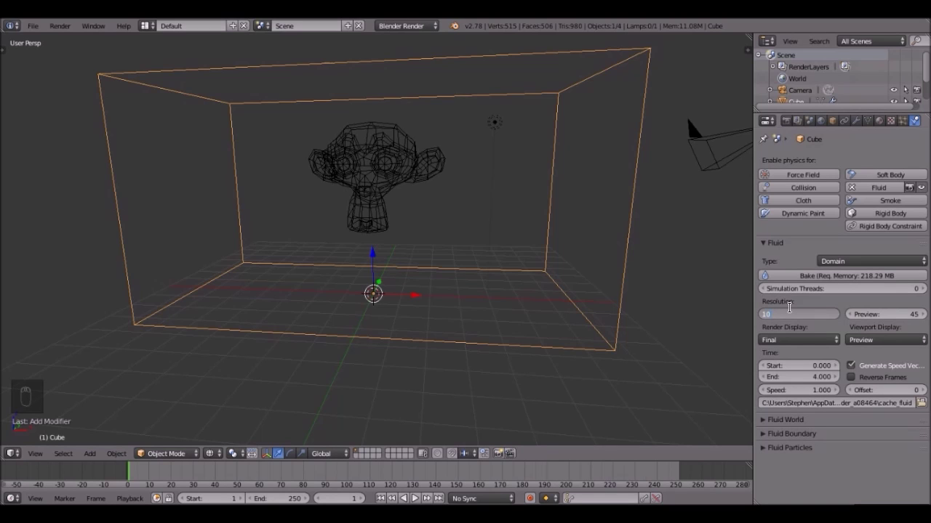
type("0")
key("BackSpace")
key("BackSpace")
type("80")
key("Return")
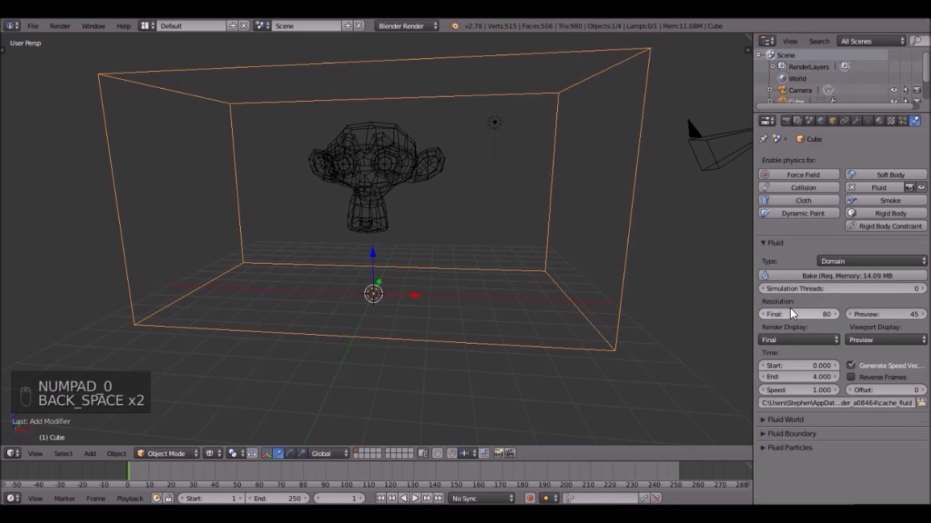
Step: Set the domain's Preview resolution to 80
scroll(542, 258, "down", 3)
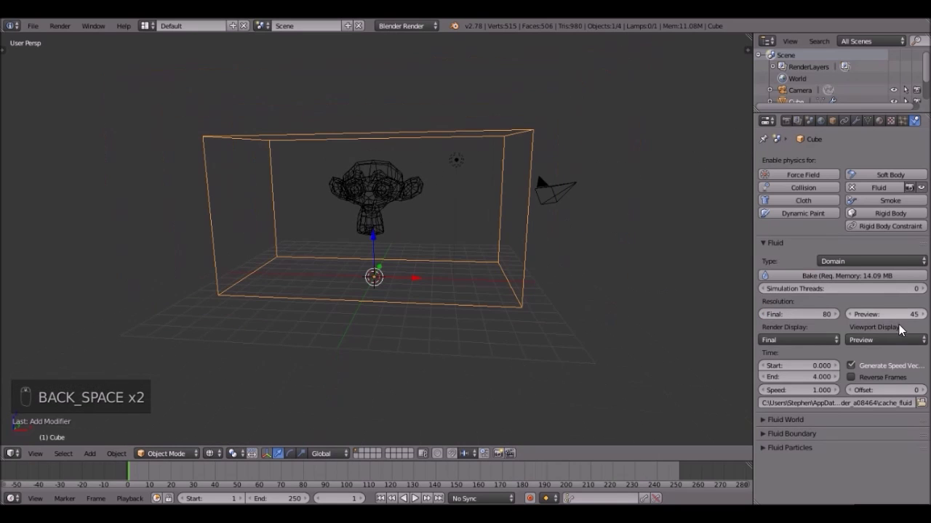
left_click(872, 314)
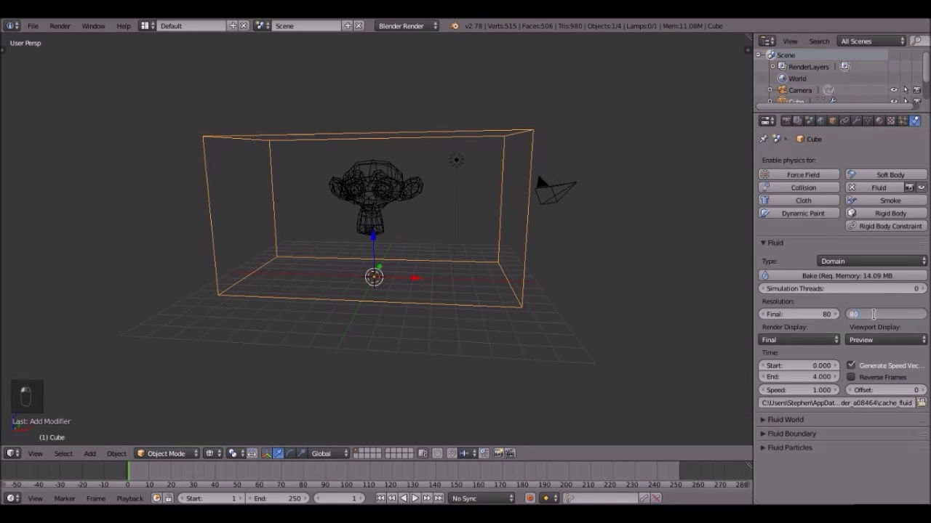
key("Return")
scroll(311, 239, "up", 3)
scroll(487, 211, "down", 3)
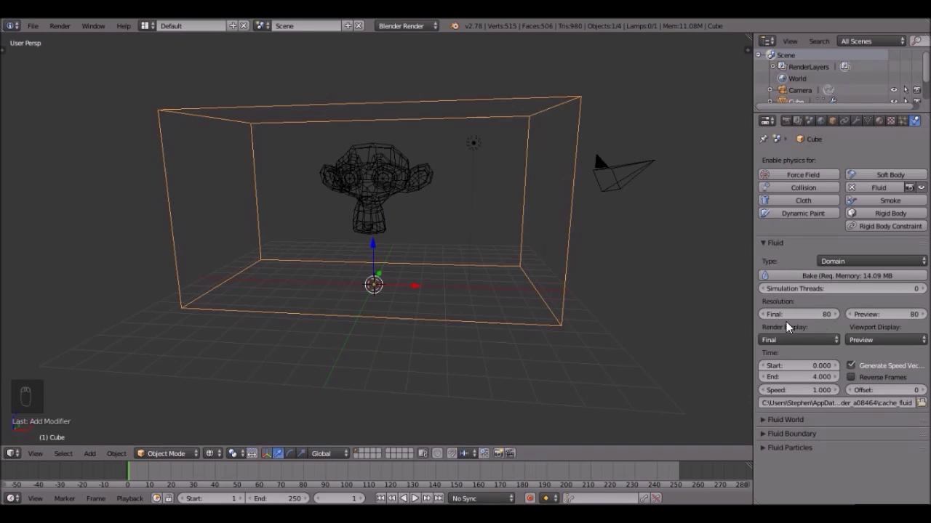
left_click(885, 315)
key("Return")
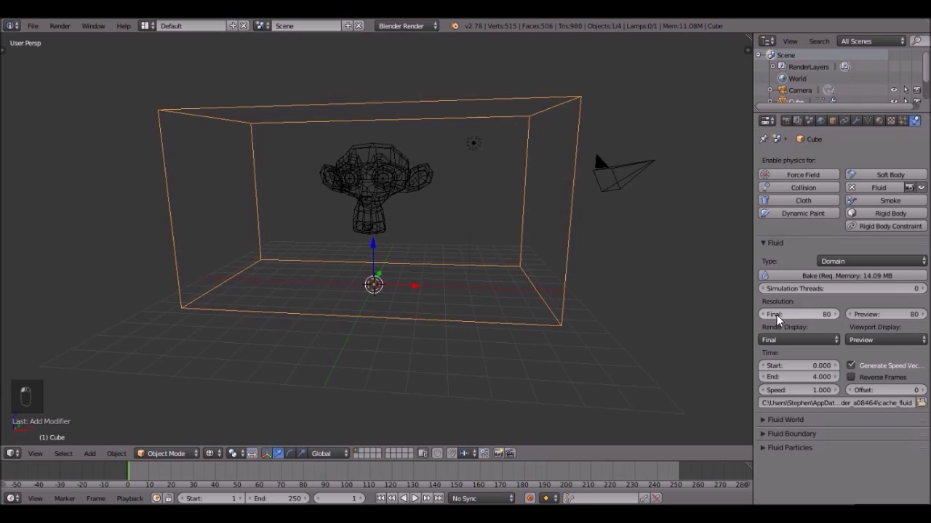
left_click(870, 314)
key("Return")
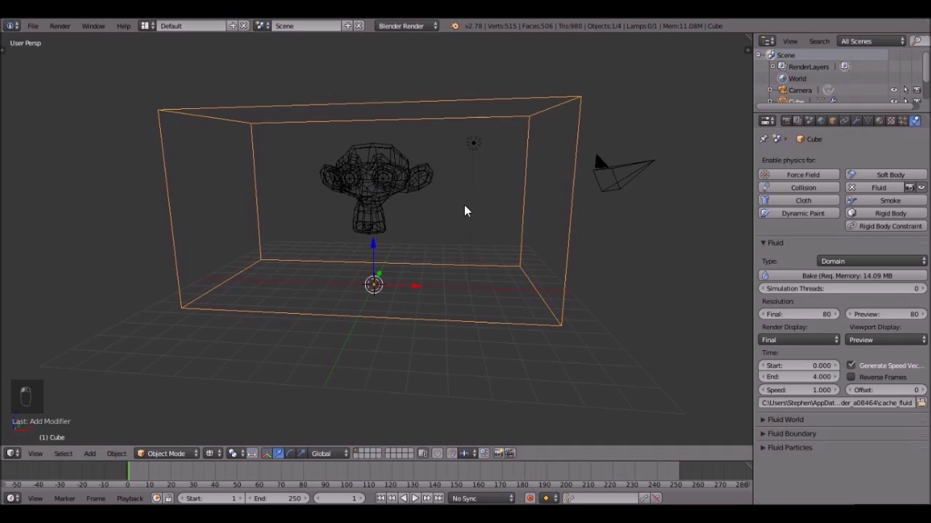
Step: Inspect the domain cube in solid shading and return it to wireframe display
middle_click_drag(461, 210, 495, 223)
key("z")
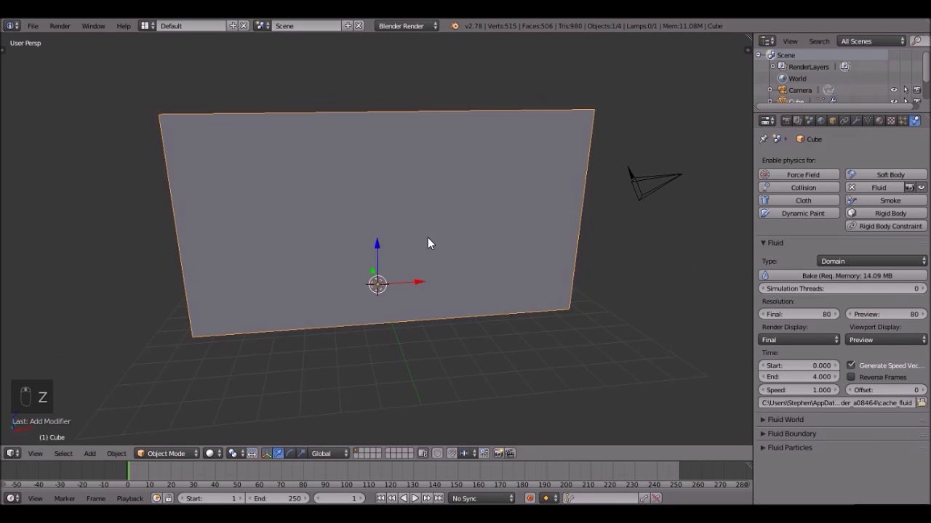
middle_click_drag(430, 243, 403, 206)
key("z")
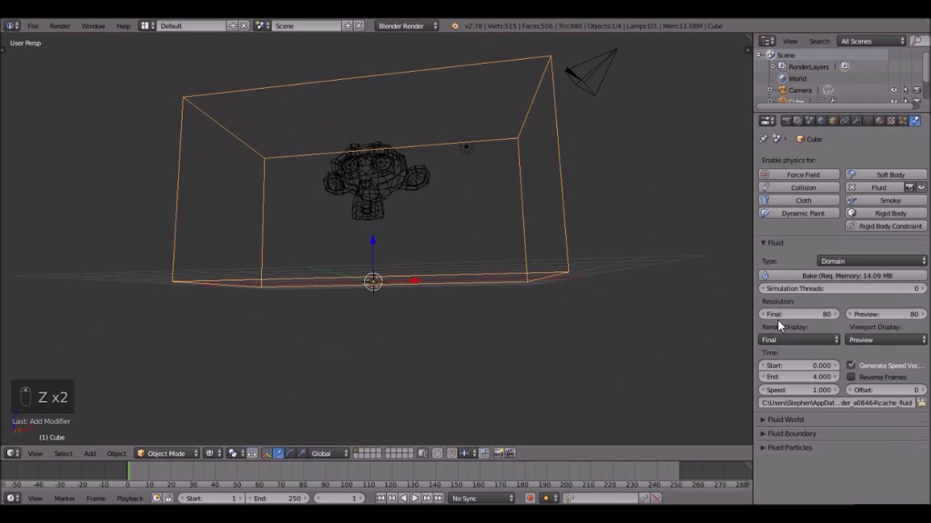
middle_click_drag(695, 301, 748, 346)
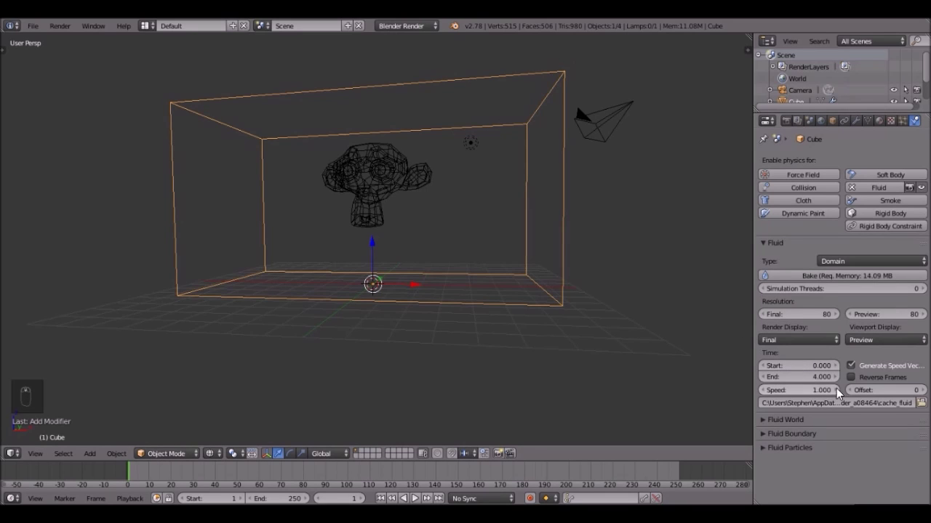
Step: Review the domain's Fluid World gravity, viscosity and real-world size settings, then collapse them and check the simulation speed
left_click(809, 422)
scroll(818, 393, "down", 2)
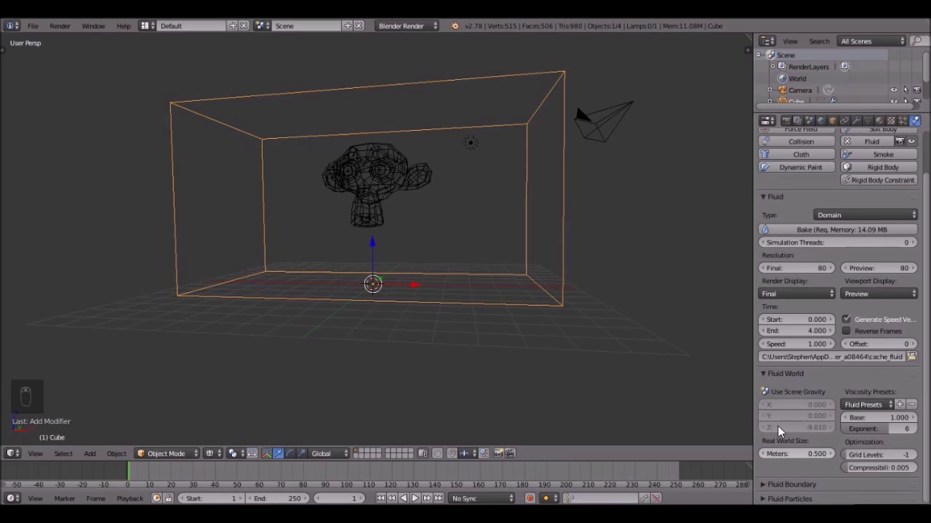
left_click(802, 373)
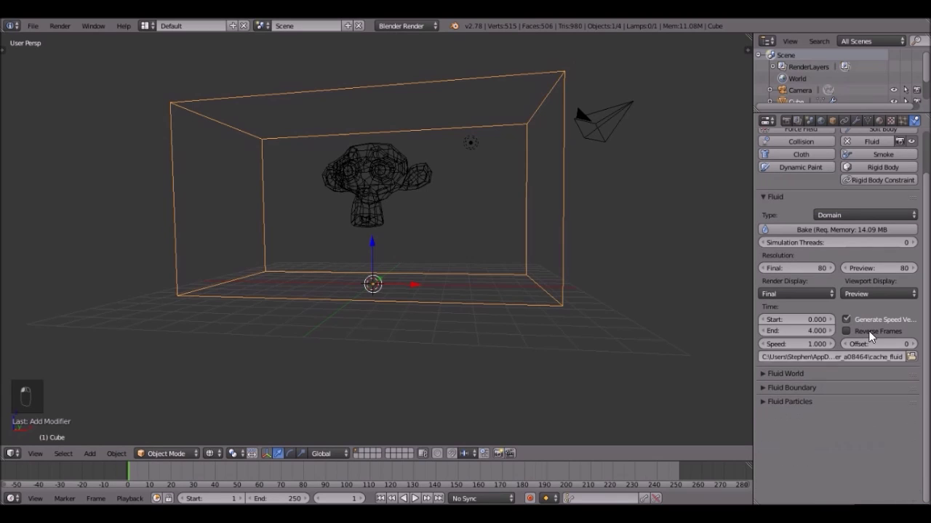
left_click(791, 343)
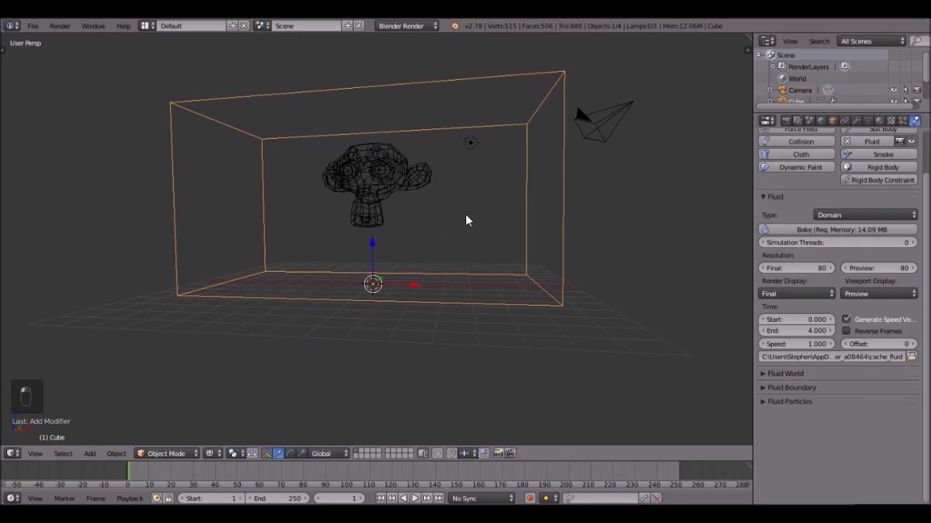
Step: Set the fluid domain's simulation speed to 0.5
right_click(415, 181)
right_click(562, 209)
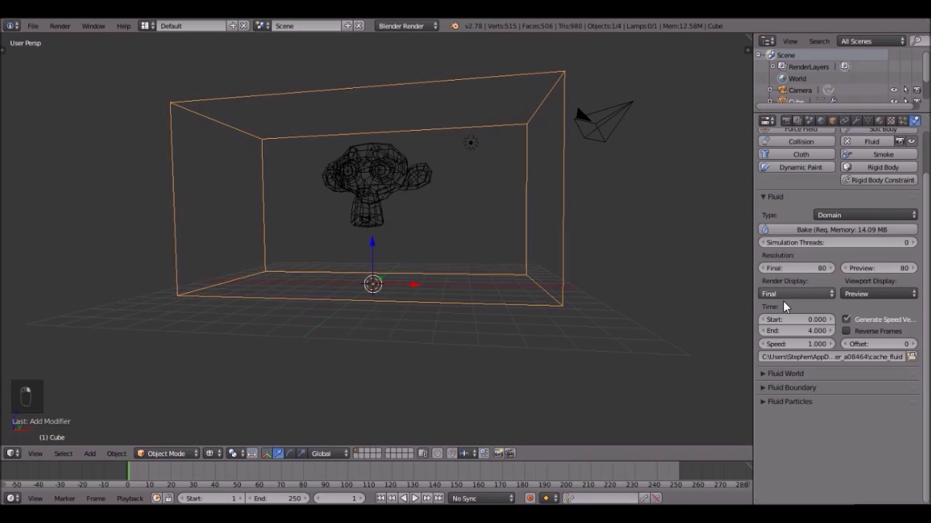
left_click(799, 347)
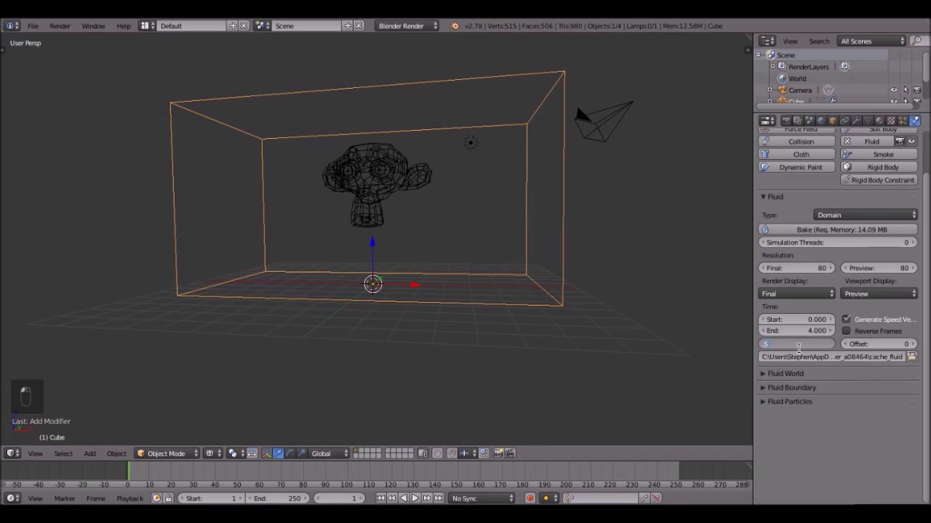
type(".5")
key("Return")
Step: Set the domain's Fluid Boundary slip type to Free Slip and its surface subdivisions to 1
left_click(797, 389)
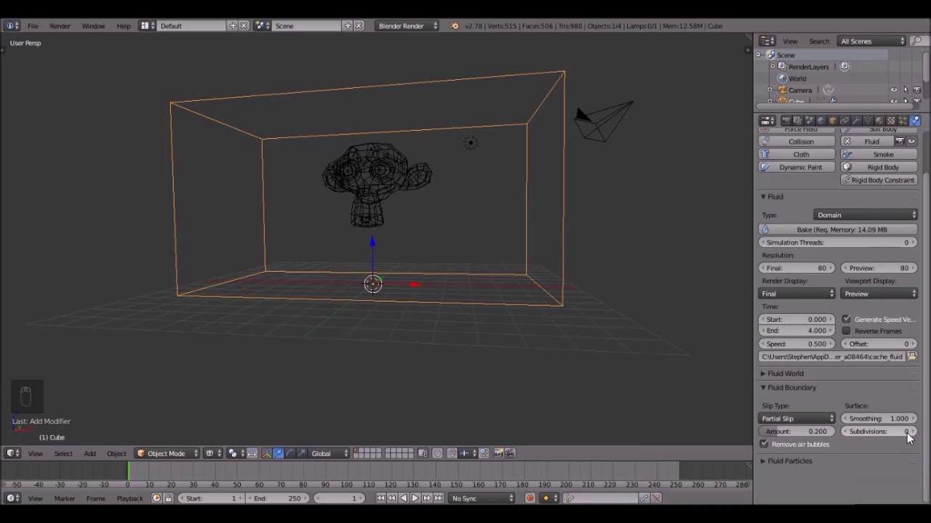
left_click(771, 418)
left_click(786, 378)
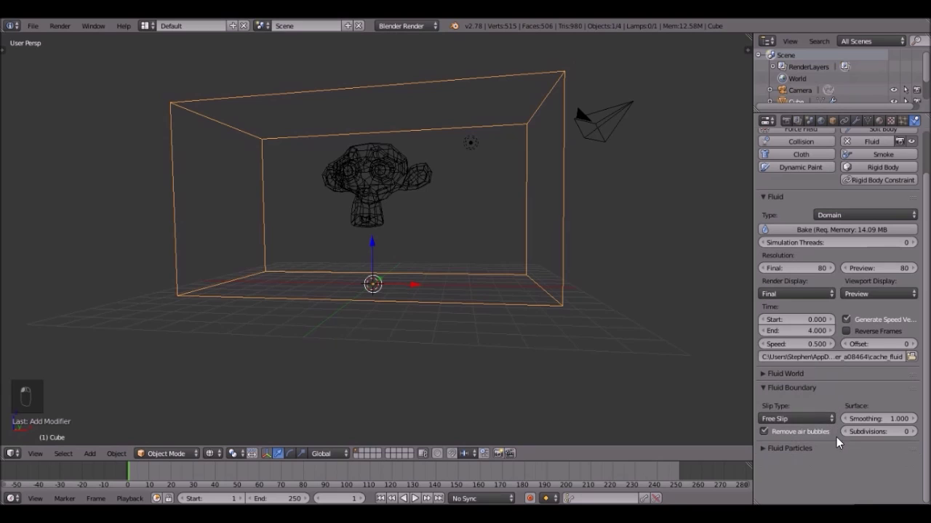
left_click_drag(882, 435, 890, 436)
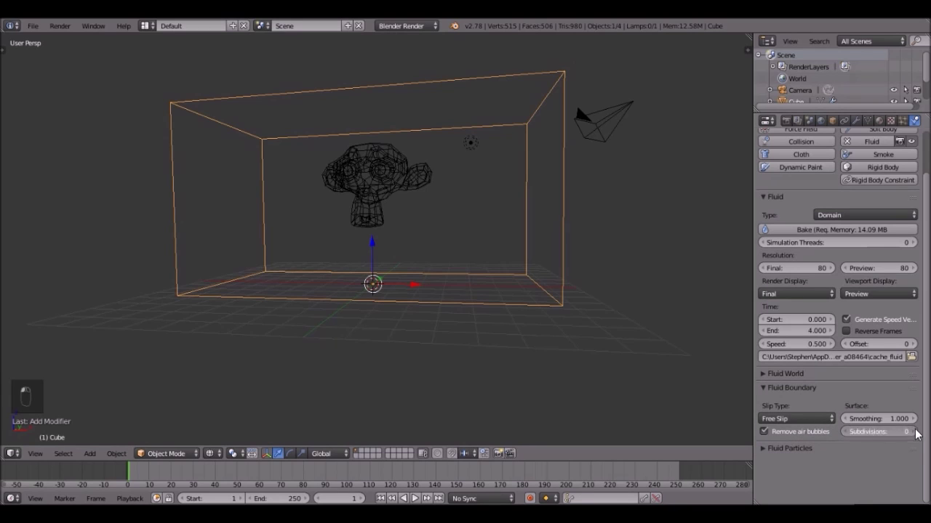
Step: Review the domain's Fluid Particles settings and the available fluid types, and compare the domain's fluid settings with the monkey head's
left_click(801, 448)
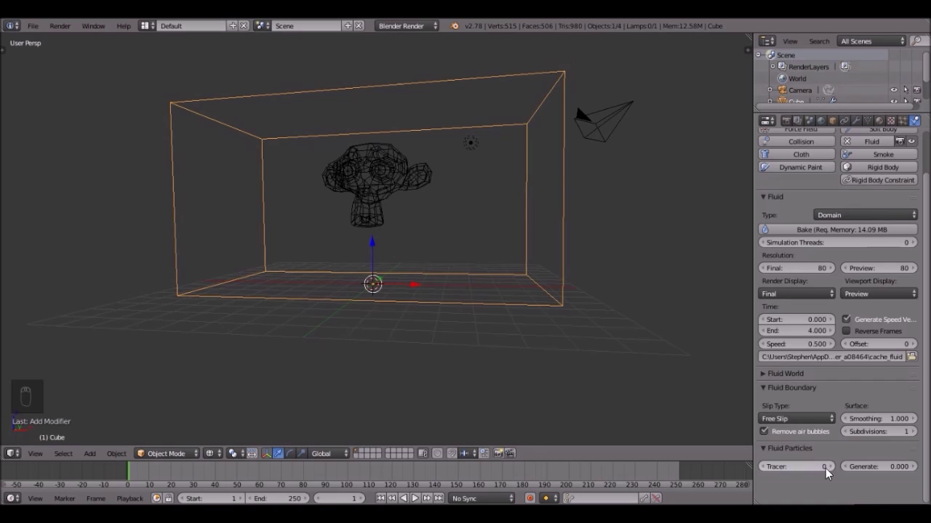
left_click(792, 448)
left_click(833, 213)
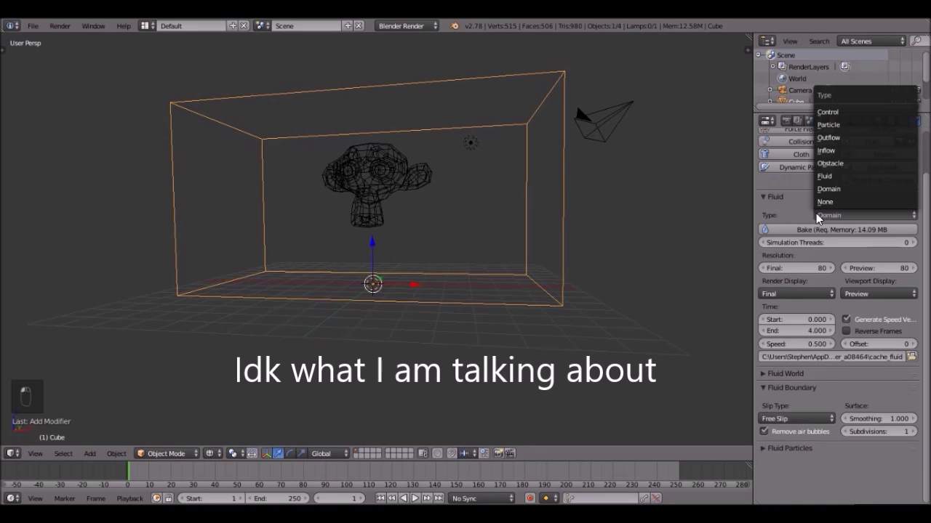
scroll(819, 274, "up", 3)
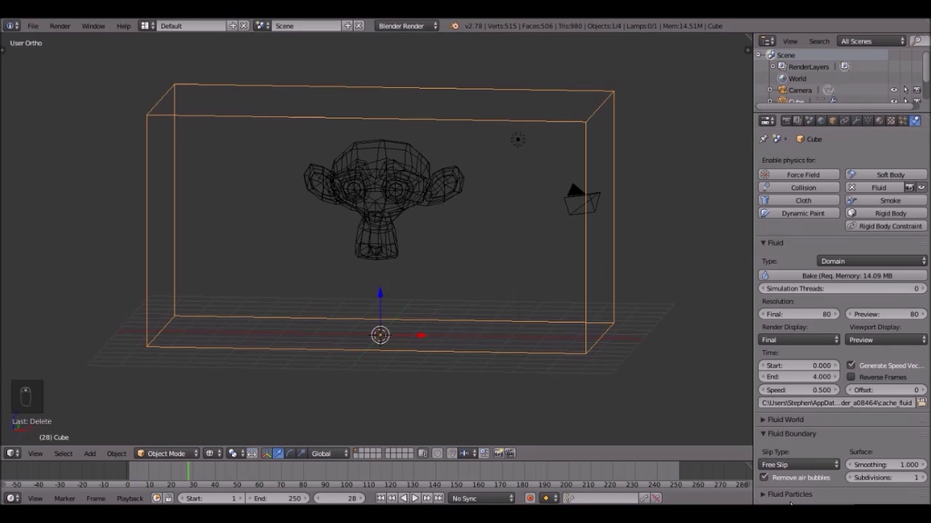
scroll(802, 473, "down", 1)
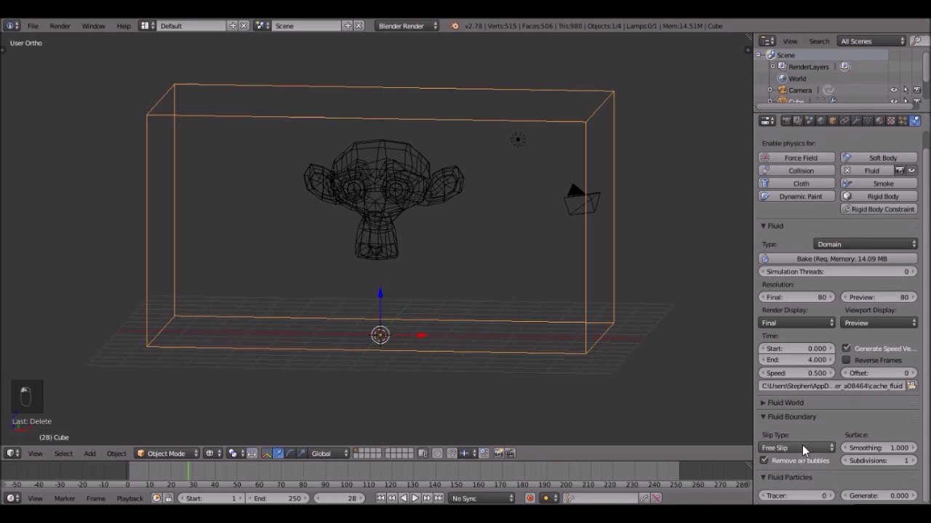
left_click(798, 478)
left_click(799, 476)
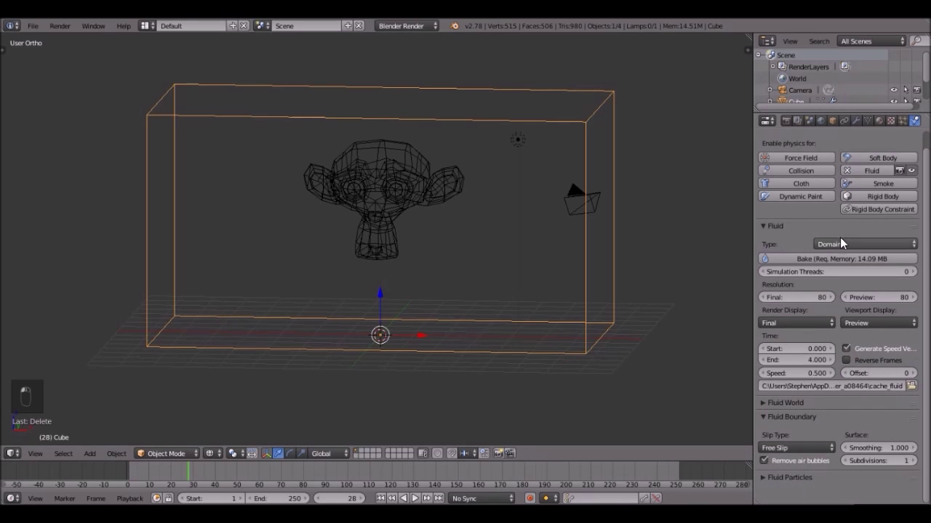
left_click(840, 244)
left_click(825, 220)
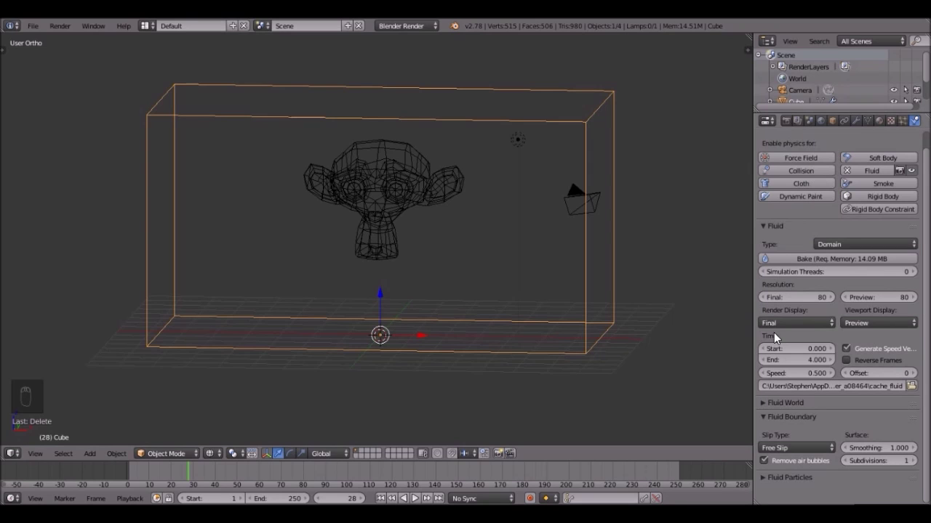
left_click(842, 242)
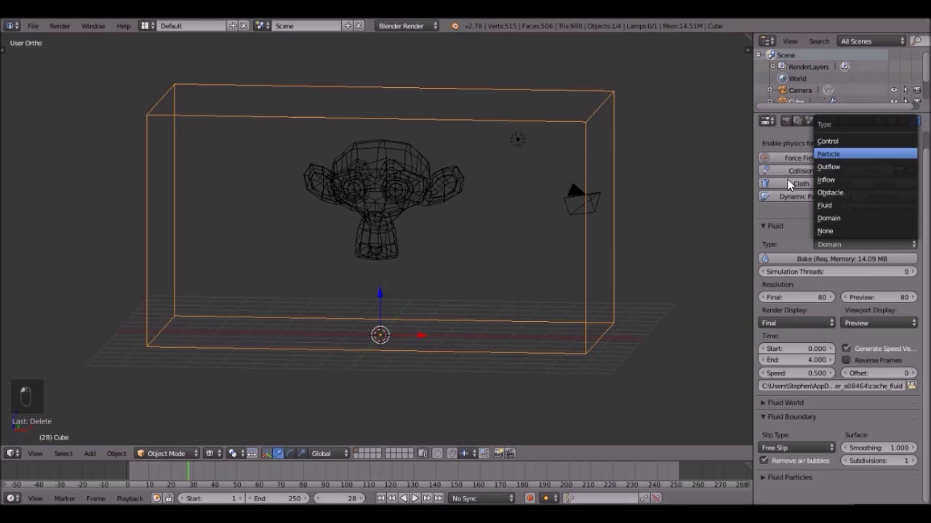
scroll(385, 277, "up", 3)
scroll(449, 245, "down", 4)
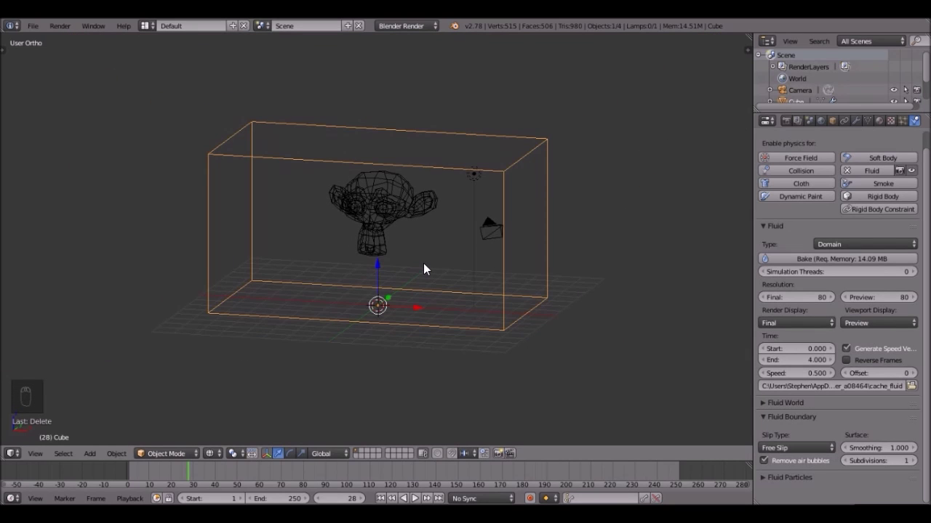
right_click(387, 192)
scroll(514, 276, "up", 1)
right_click(532, 258)
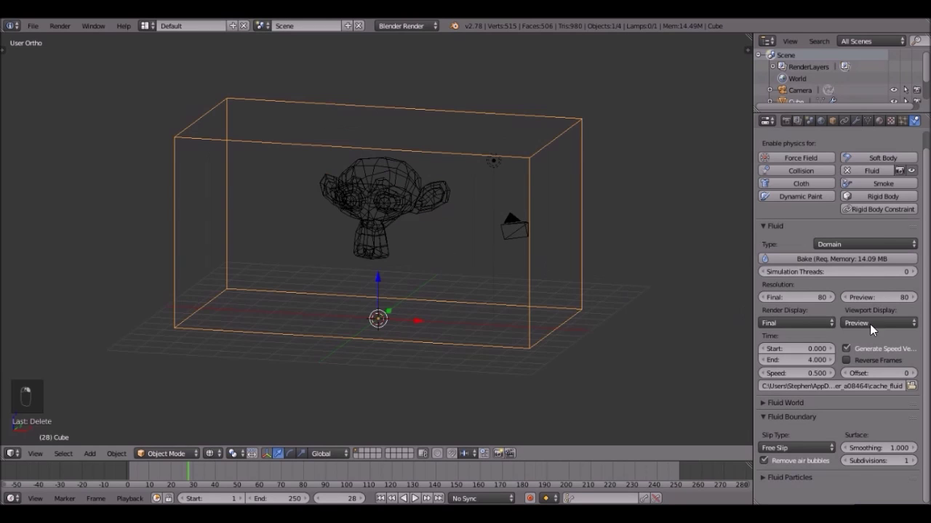
right_click(376, 190)
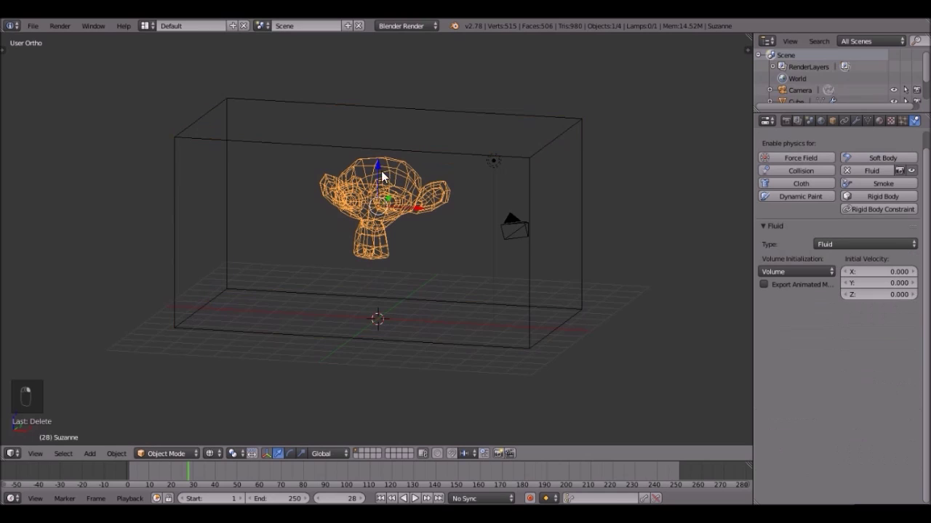
Step: Add a cube mesh and move it in front view onto the domain's floor, below and left of the monkey head
key("shift+a")
mouse_move(392, 293)
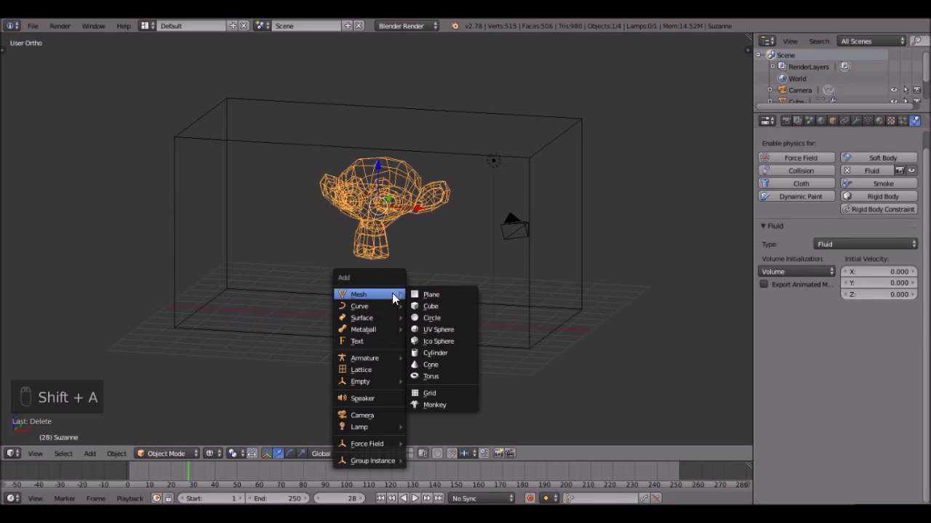
left_click(442, 304)
key("KP_1")
scroll(553, 309, "up", 3)
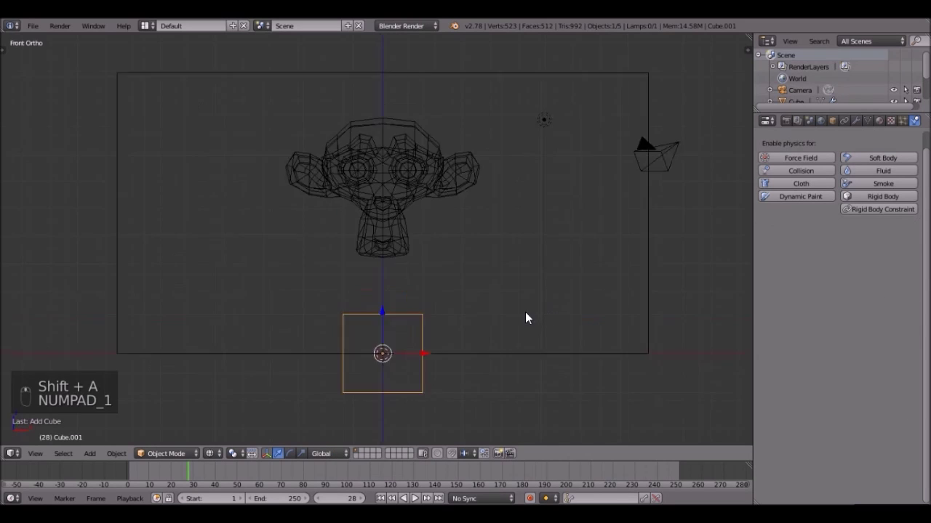
key("g")
left_click(498, 267)
key("g")
left_click(428, 273)
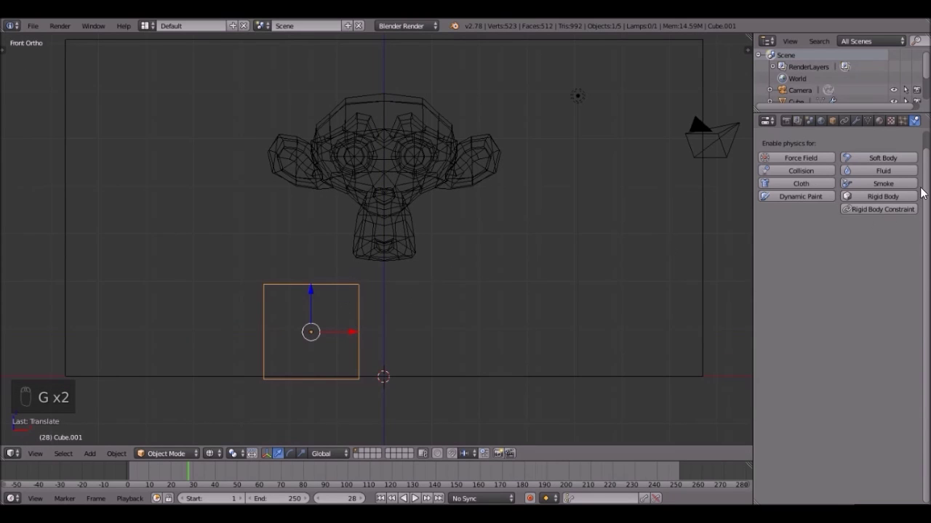
Step: Enable Fluid physics on the new cube as an Obstacle and set its Partial Slip amount to 0.8
left_click(883, 170)
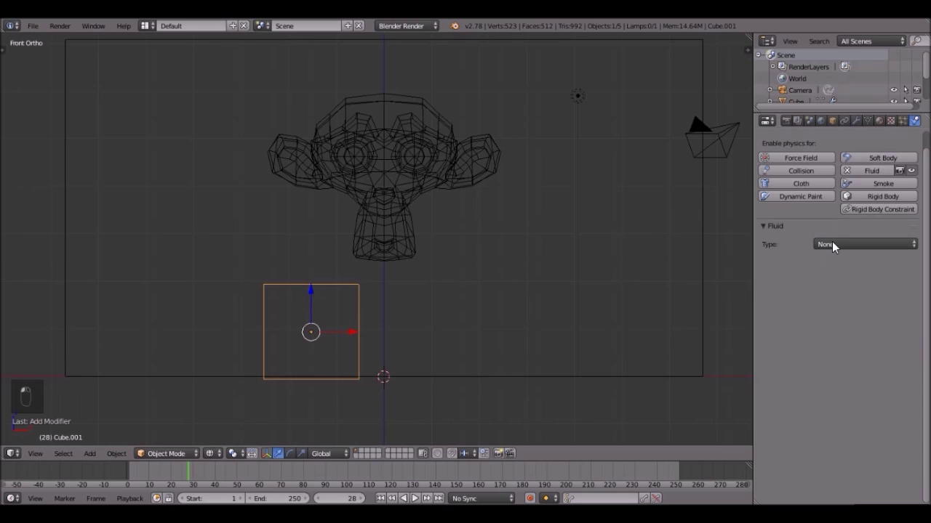
left_click(833, 244)
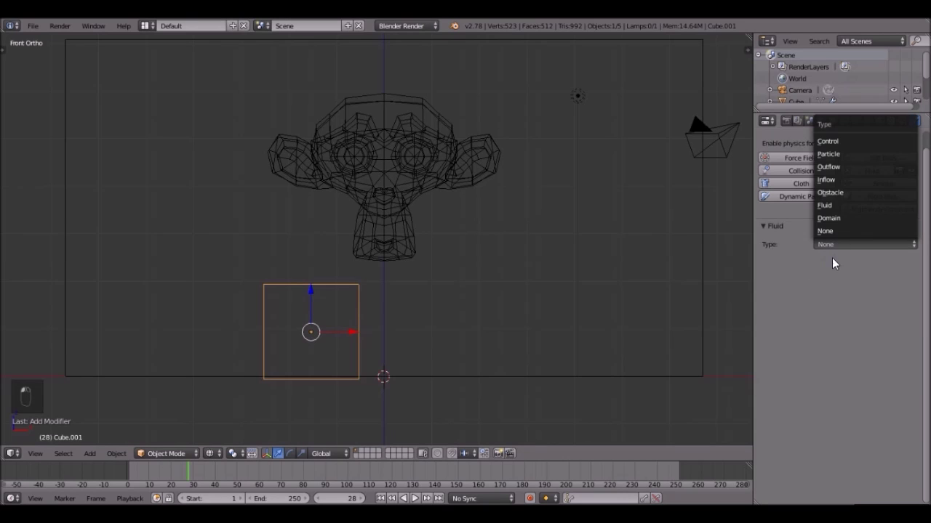
left_click(833, 192)
scroll(421, 331, "down", 1)
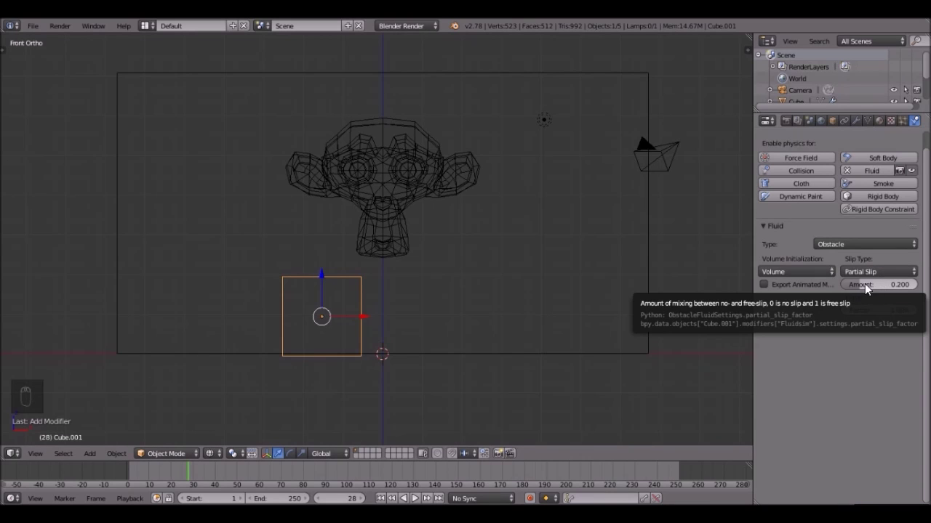
left_click_drag(863, 284, 904, 286)
Step: Switch to the Fluid Ting.blend example, play its simulation to examine the sphere obstacle's slip behaviour, and return to the monkey scene
key("alt+Tab")
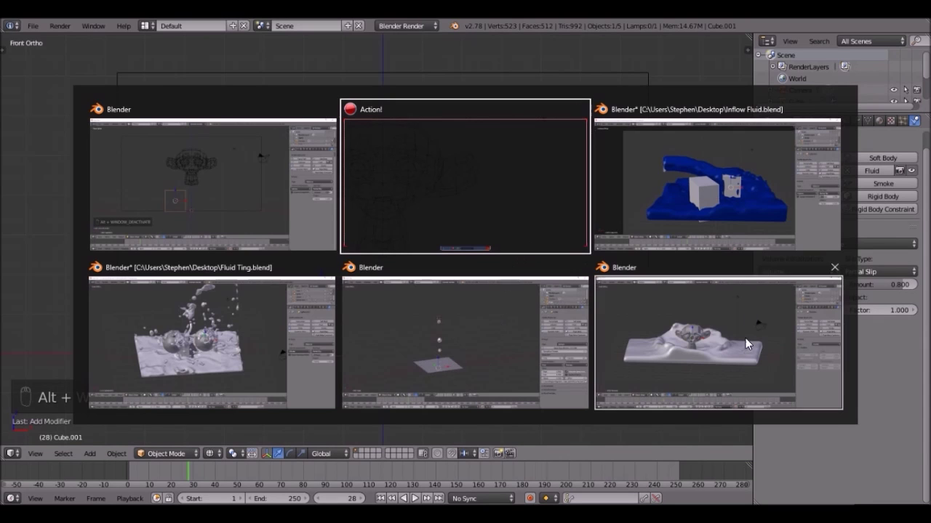
left_click(264, 363)
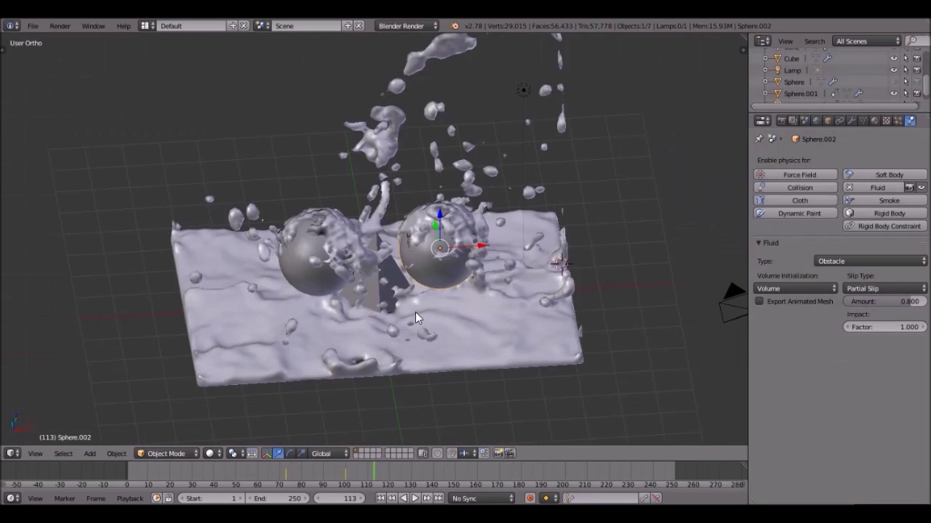
key("alt+a")
middle_click_drag(408, 253, 412, 211)
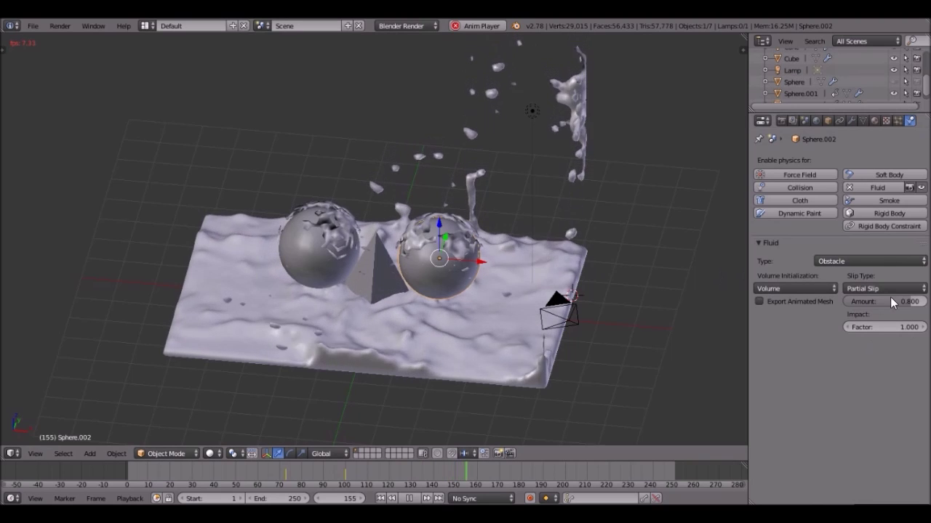
key("alt+a")
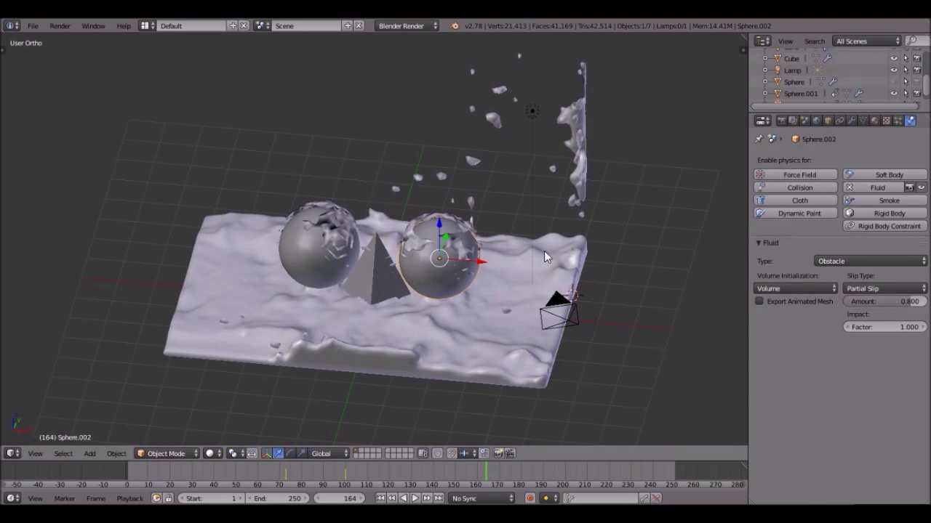
key("super+w")
left_click(513, 205)
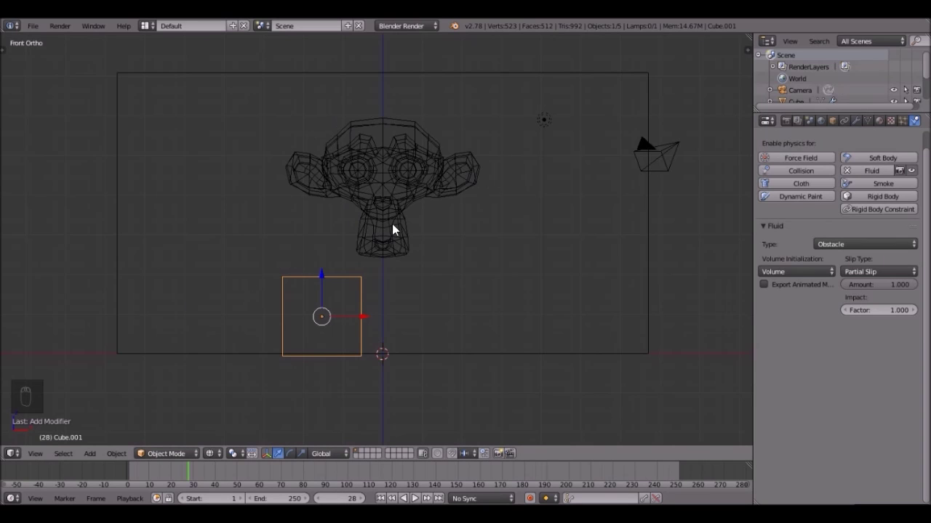
Step: Add a circle mesh and rotate it nearly upright in front view
scroll(390, 244, "down", 2)
key("shift+a")
mouse_move(385, 242)
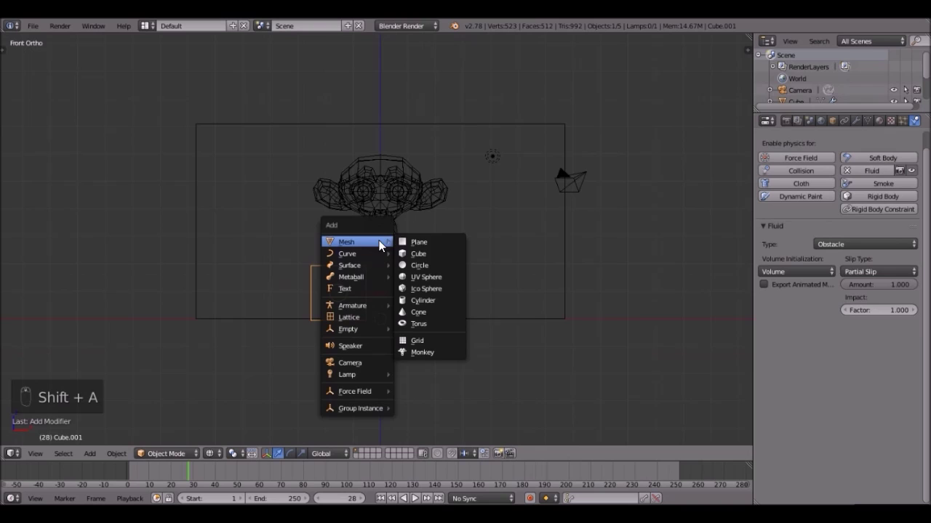
left_click(429, 264)
scroll(431, 247, "up", 1)
key("r")
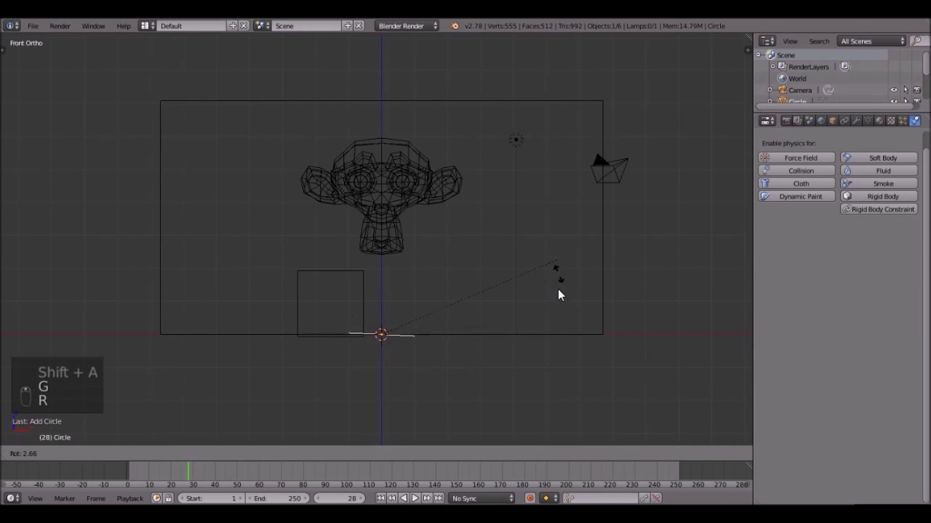
left_click(414, 71)
Step: Move the circle into the domain's upper left corner and tilt it diagonally
key("g")
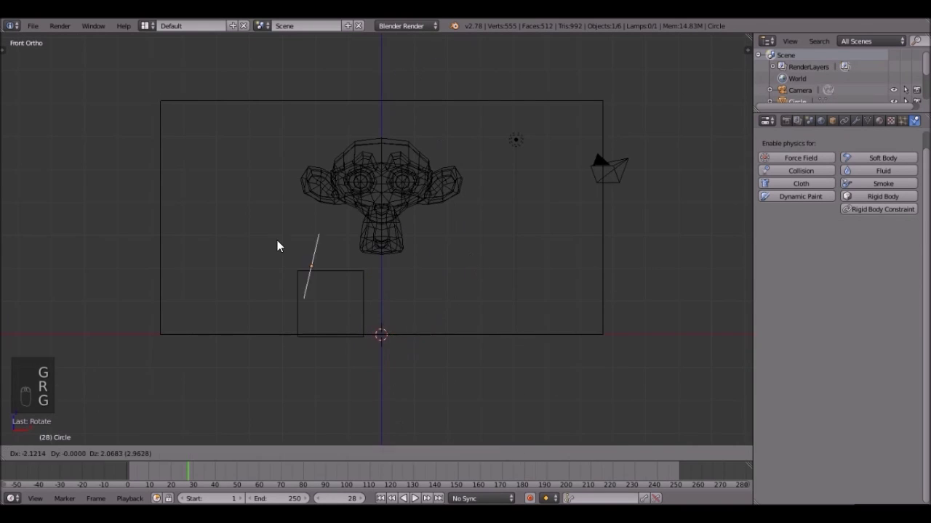
left_click(202, 160)
key("r")
left_click(298, 166)
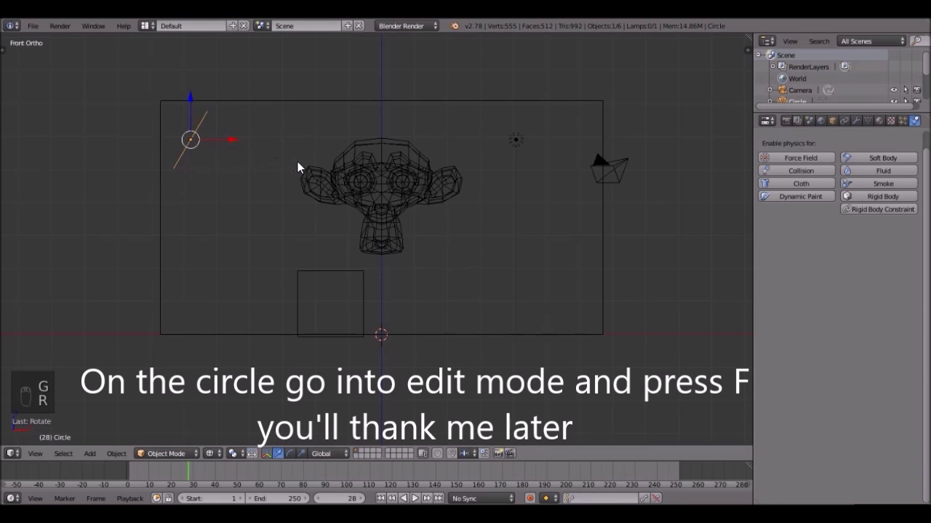
Step: Enable Fluid physics on the circle as an Inflow and set its X inflow velocity to 1
left_click(883, 171)
left_click(827, 245)
left_click(842, 178)
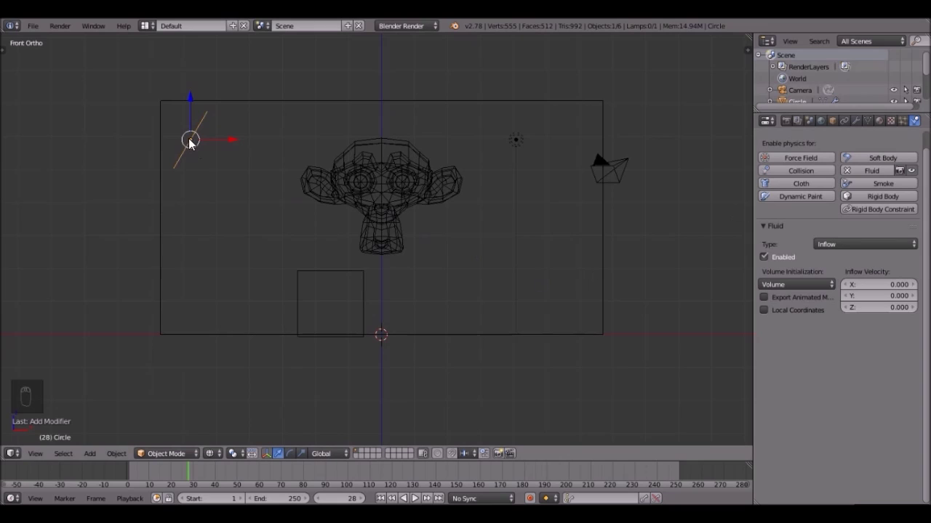
left_click(872, 285)
type("1")
key("Return")
Step: Bake the fluid simulation from the domain cube and display the scene in solid shading
right_click(422, 184)
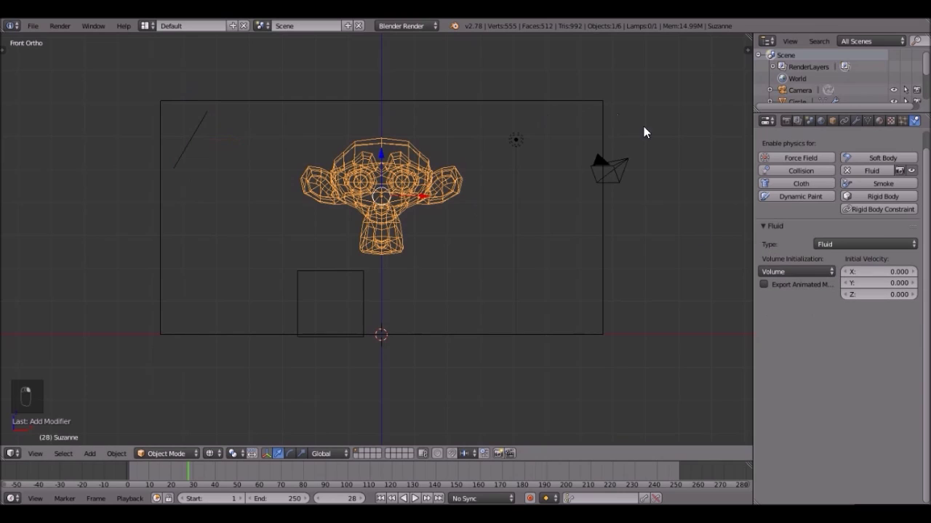
right_click(609, 266)
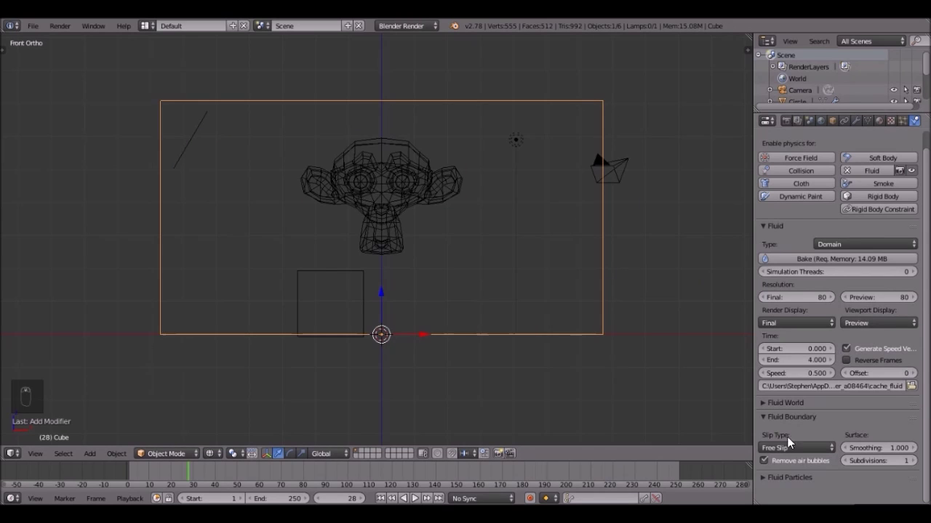
left_click(831, 259)
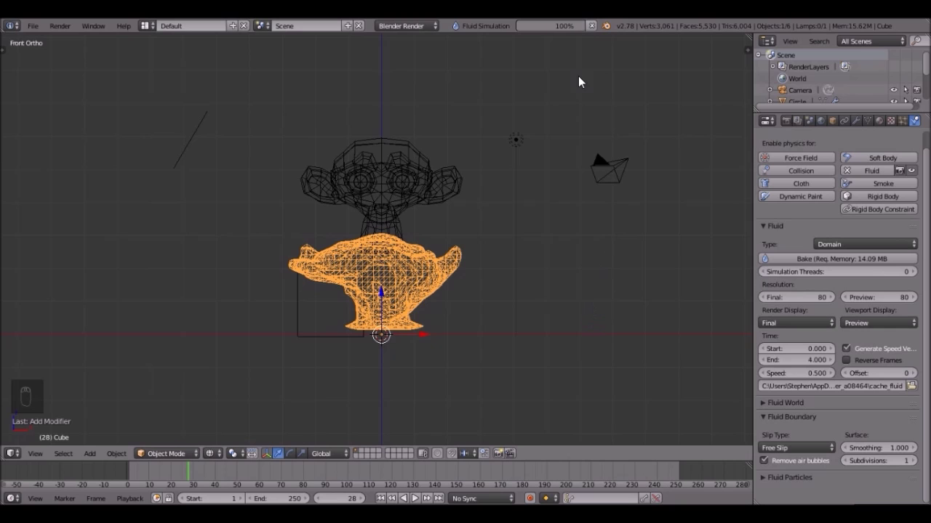
middle_click_drag(487, 259, 431, 356)
key("z")
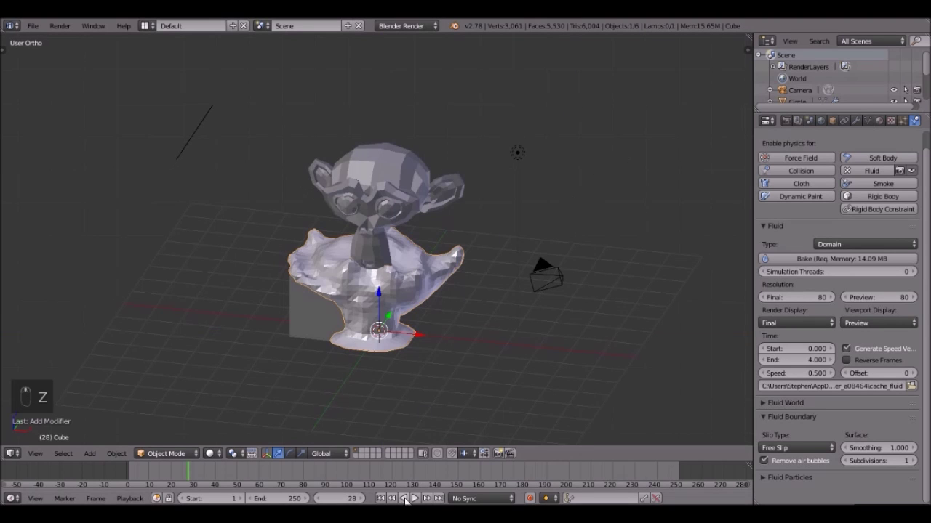
Step: Play the baked fluid simulation from the first frame and stop it after viewing the fluid spread
left_click(379, 500)
scroll(359, 394, "up", 1)
middle_click_drag(377, 326, 353, 243, "shift")
key("alt+a")
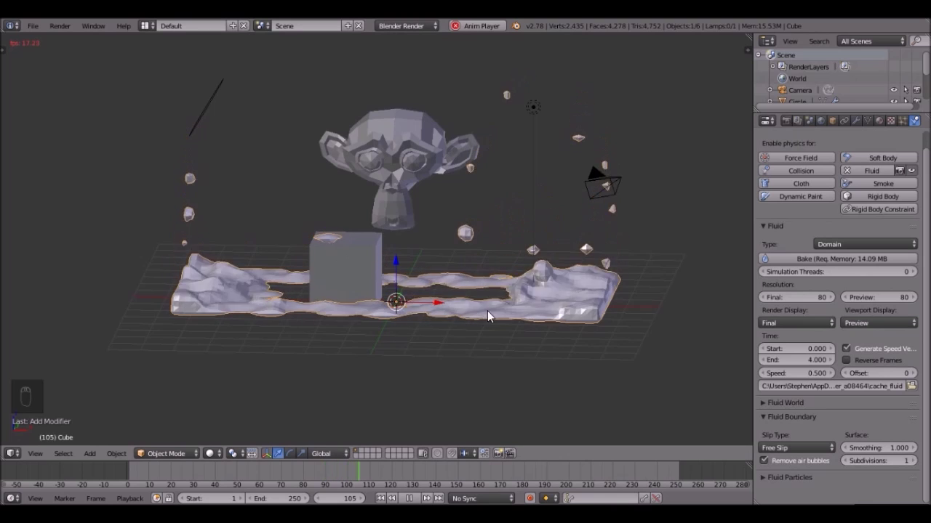
middle_click_drag(486, 314, 377, 334)
key("alt+a")
Step: Examine the fluid physics settings of the circle, the monkey head and the domain in turn
right_click(222, 95)
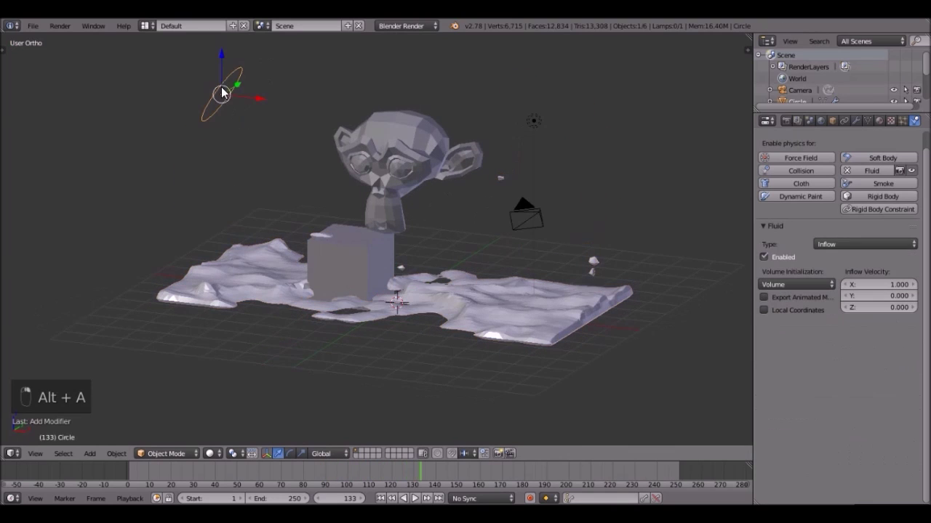
middle_click_drag(316, 147, 338, 318)
right_click(468, 230)
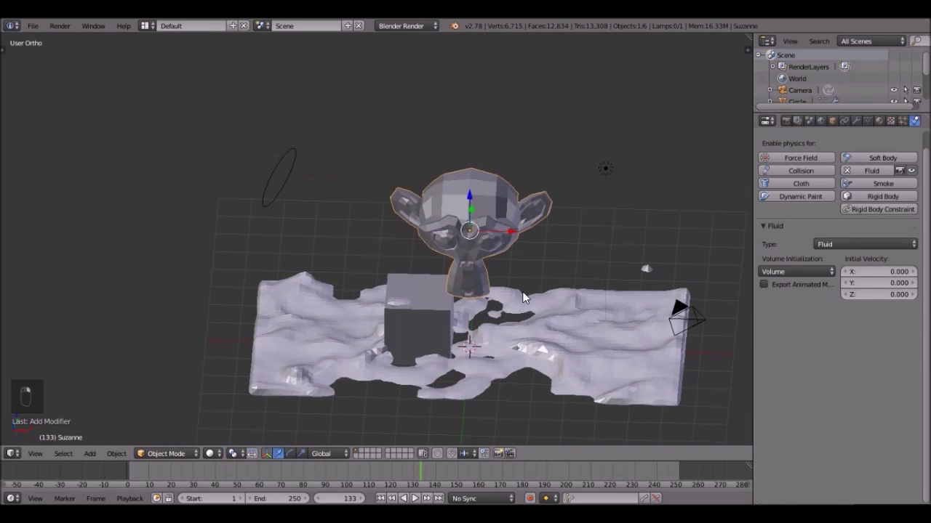
right_click(599, 373)
middle_click_drag(600, 373, 530, 308, "shift")
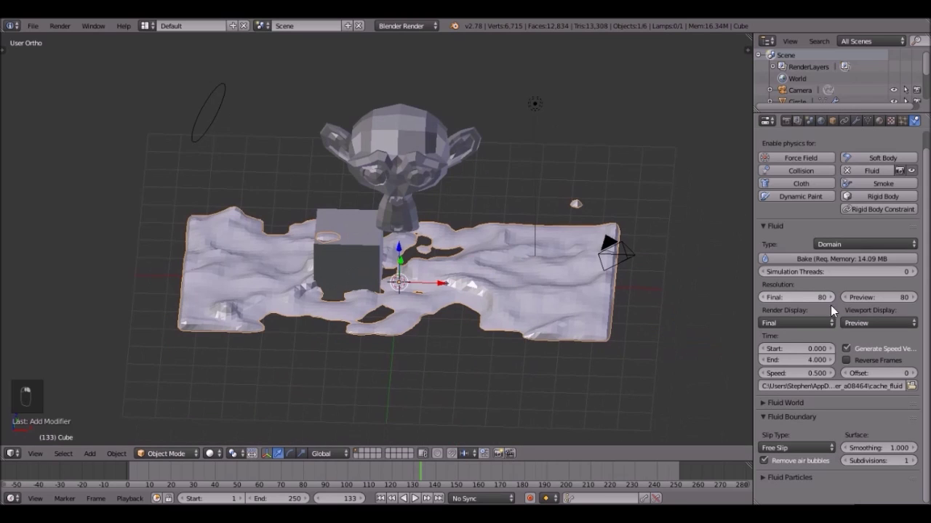
Step: Fill the inflow circle's outline with a face in Edit Mode and return to Object Mode
right_click(208, 109)
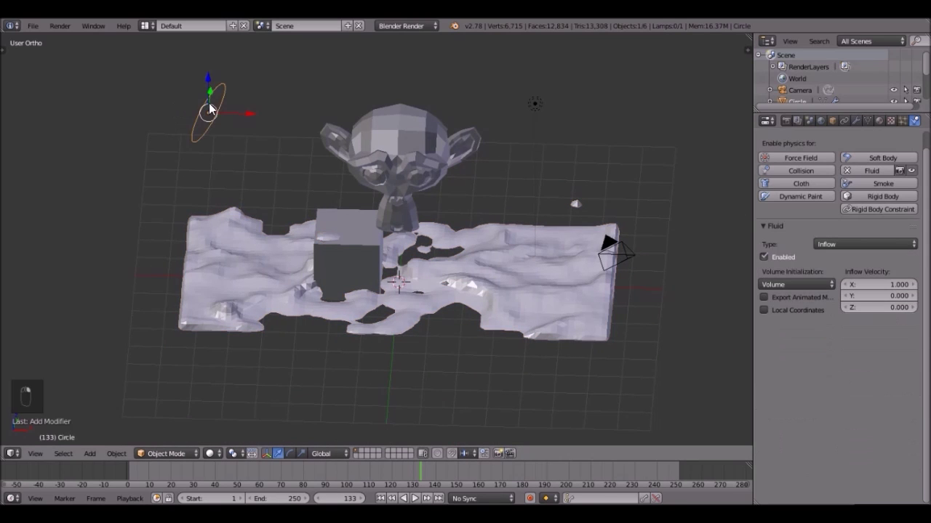
key("Tab")
middle_click_drag(228, 109, 260, 143)
key("f")
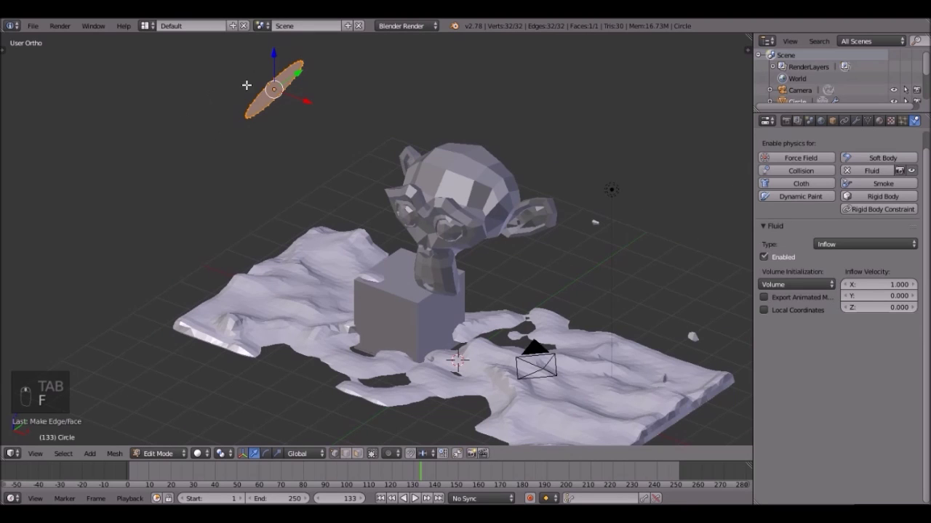
key("Tab")
middle_click_drag(304, 166, 291, 123)
Step: Rebake the fluid simulation from the domain and display the scene in wireframe
right_click(469, 207)
middle_click_drag(474, 216, 557, 318)
right_click(614, 324)
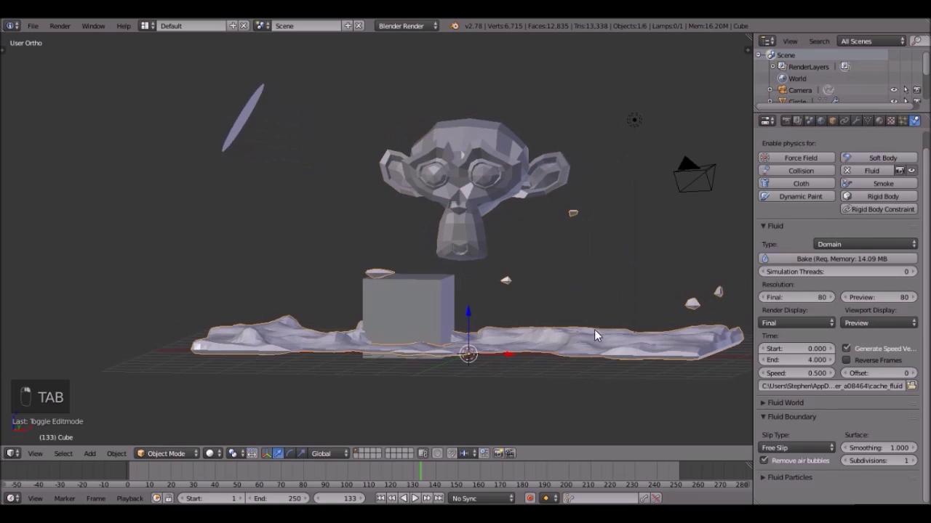
left_click(840, 258)
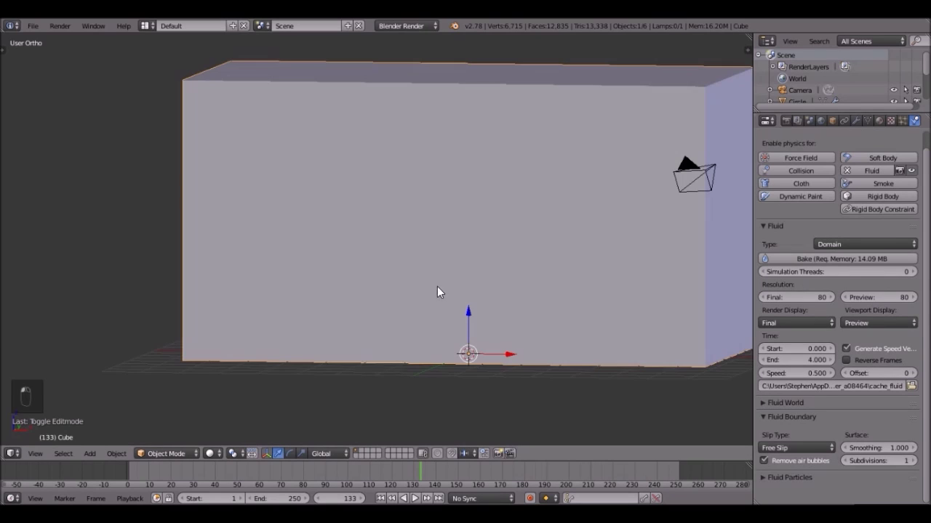
key("z")
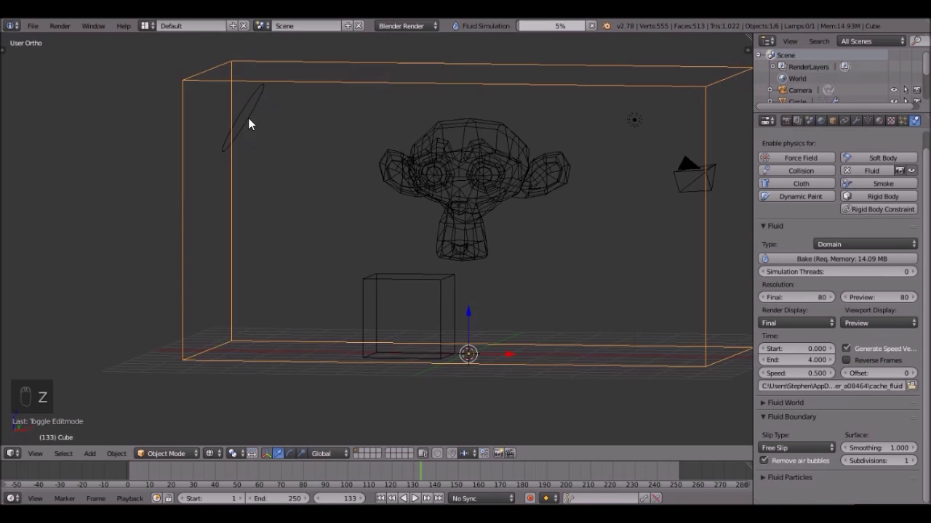
scroll(353, 239, "down", 2)
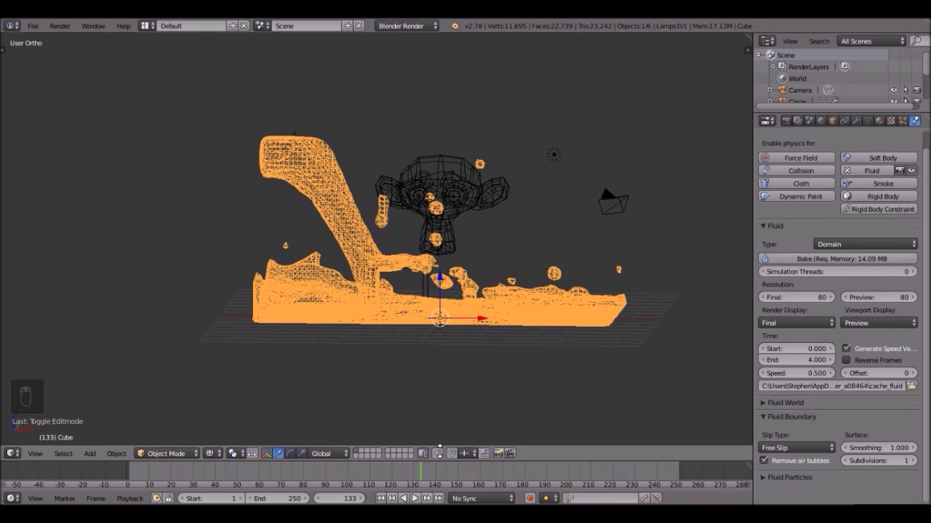
Step: Play the rebaked simulation from the first frame in solid shading and stop it after viewing the inflow
left_click(381, 499)
key("z")
key("z")
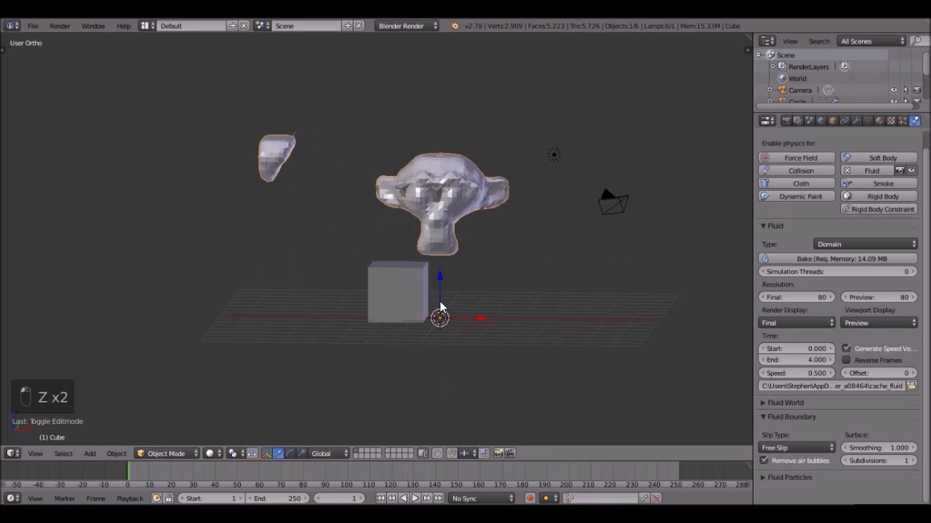
key("alt+a")
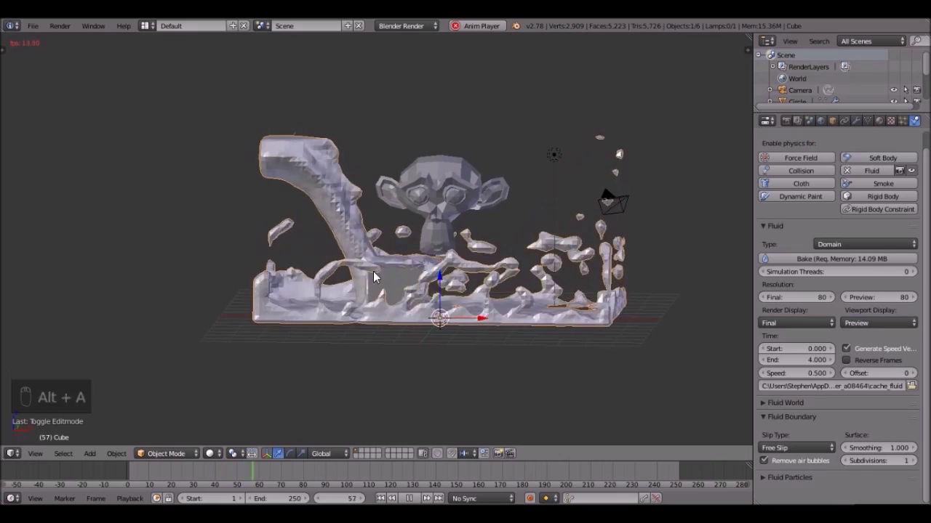
middle_click_drag(378, 289, 428, 244)
key("alt+a")
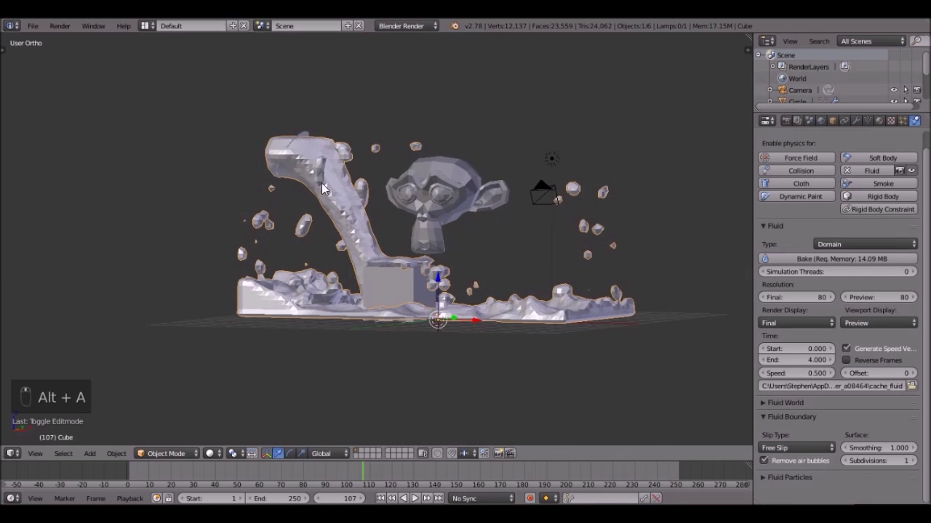
Step: Hide the original monkey head, Suzanne, in the viewport
right_click(411, 182)
middle_click_drag(429, 202, 445, 230)
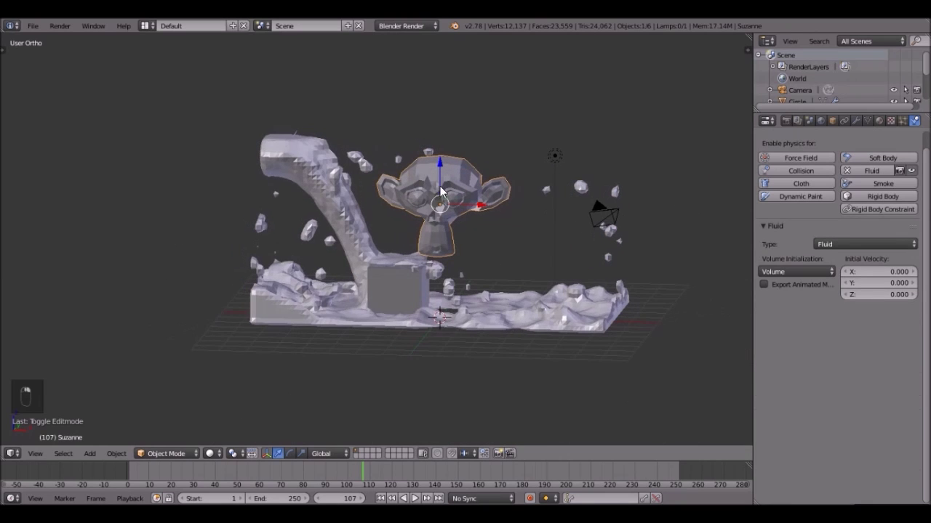
scroll(917, 95, "down", 3)
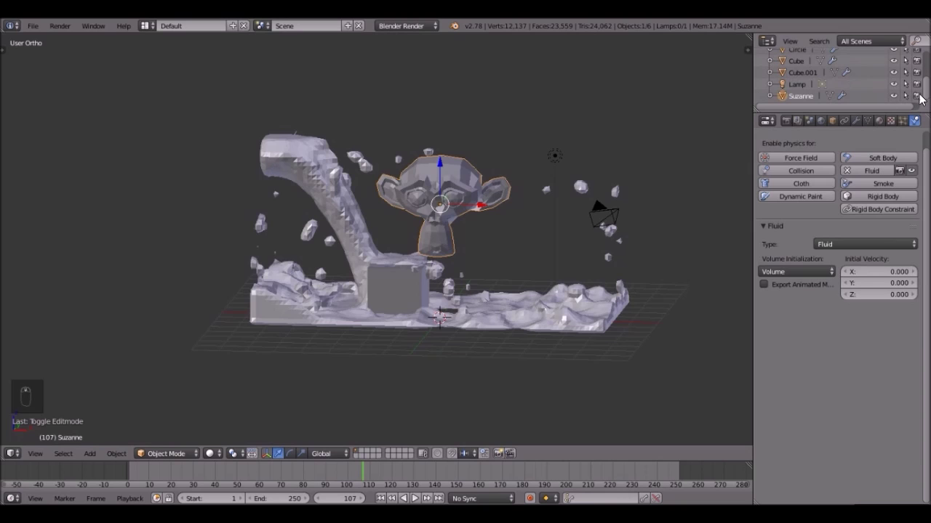
left_click(893, 95)
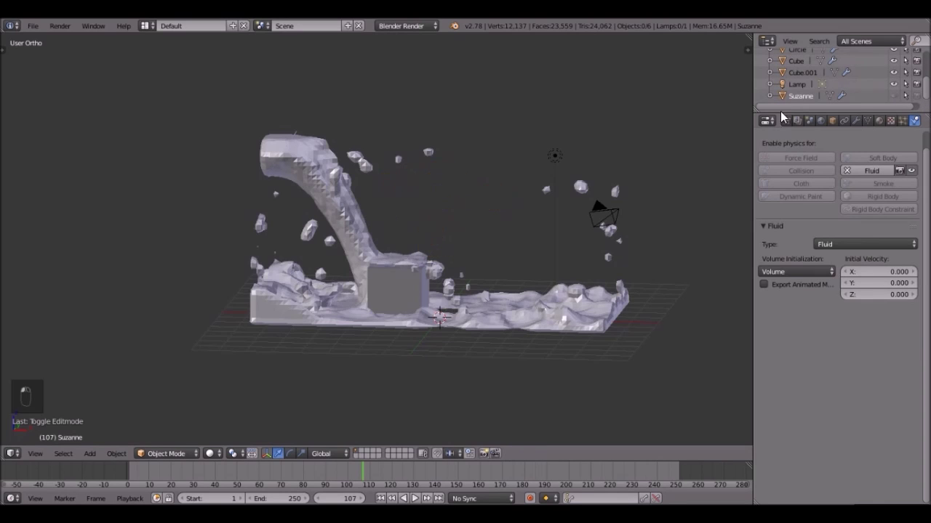
Step: Play the simulation without the monkey head, examining the inflow stream and the obstacle from several angles
middle_click_drag(589, 137, 349, 242)
key("alt+a")
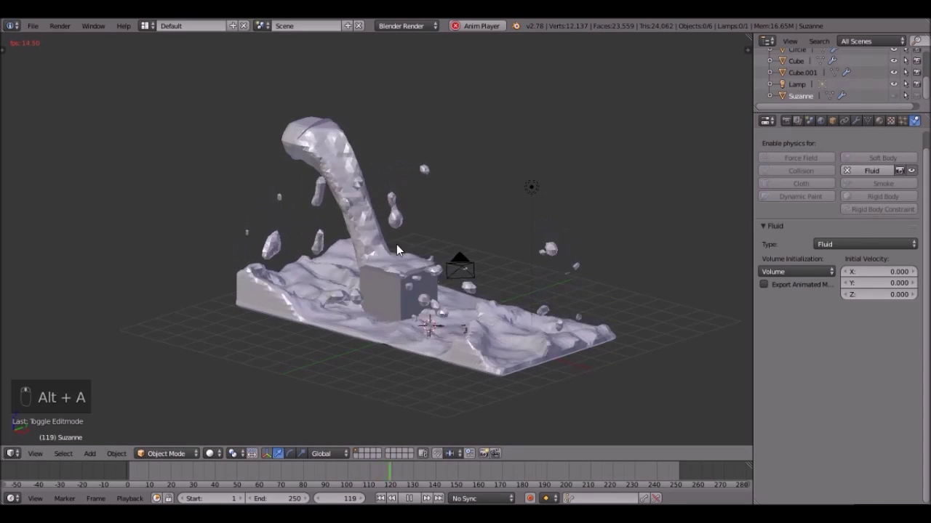
middle_click_drag(411, 249, 436, 246)
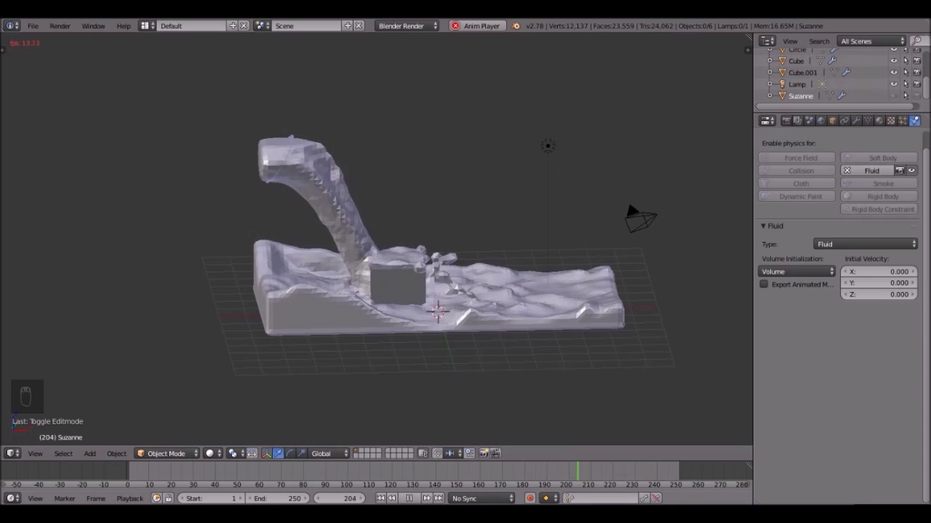
key("shift+Left")
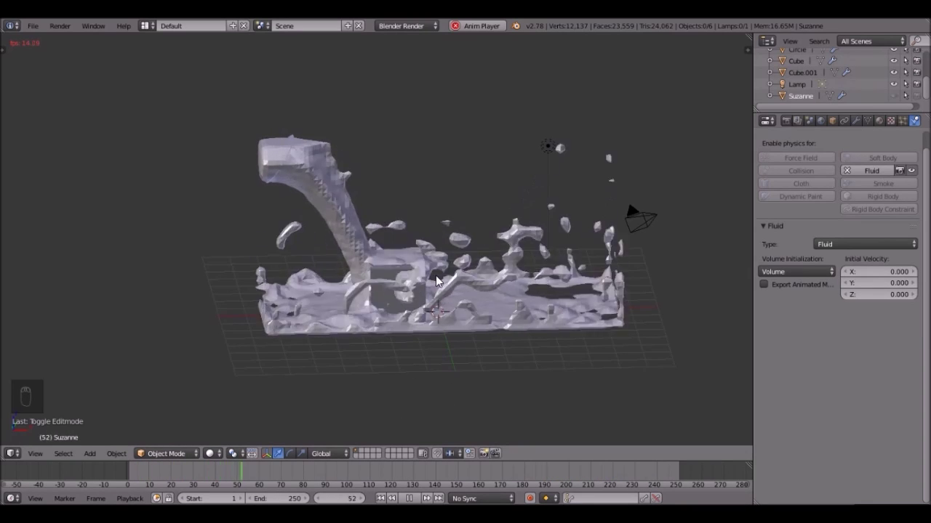
middle_click_drag(432, 281, 418, 306)
scroll(418, 305, "up", 2)
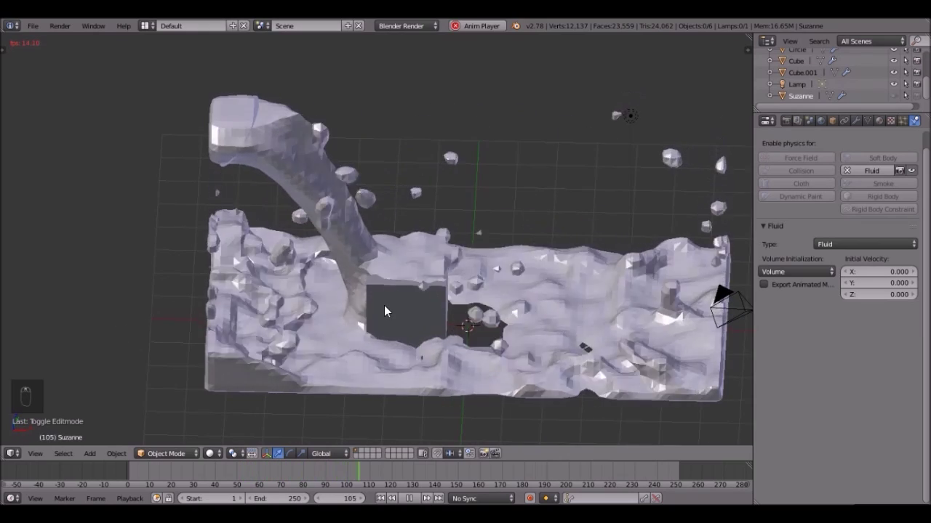
scroll(429, 298, "down", 3)
middle_click_drag(431, 284, 442, 269)
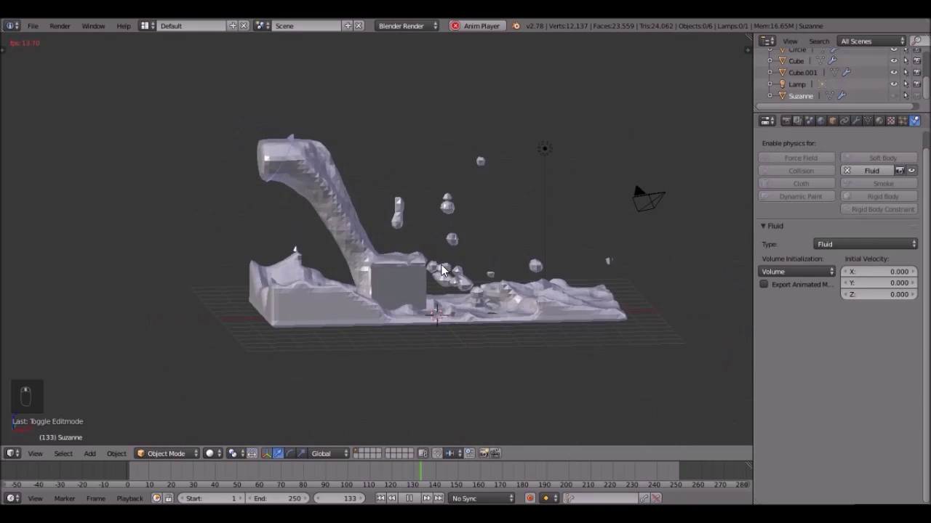
key("alt+a")
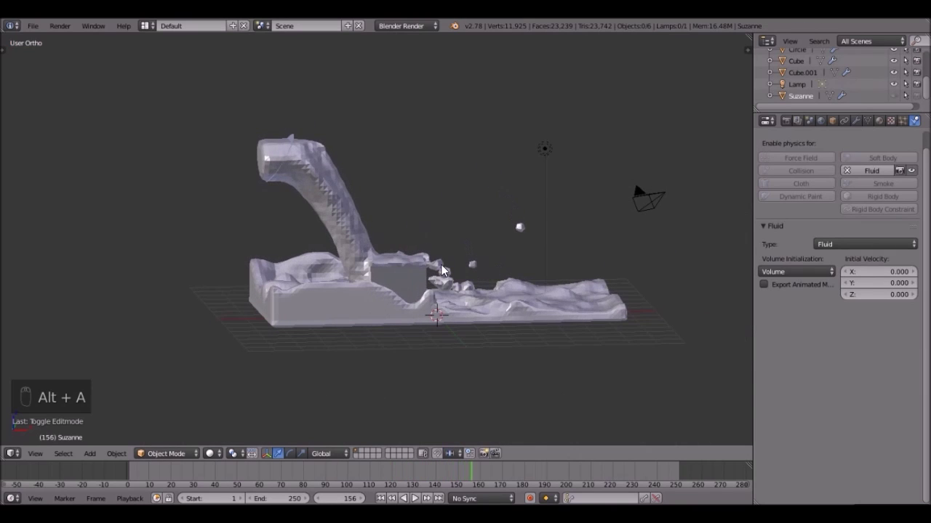
Step: Apply smooth shading to the fluid domain mesh
key("t")
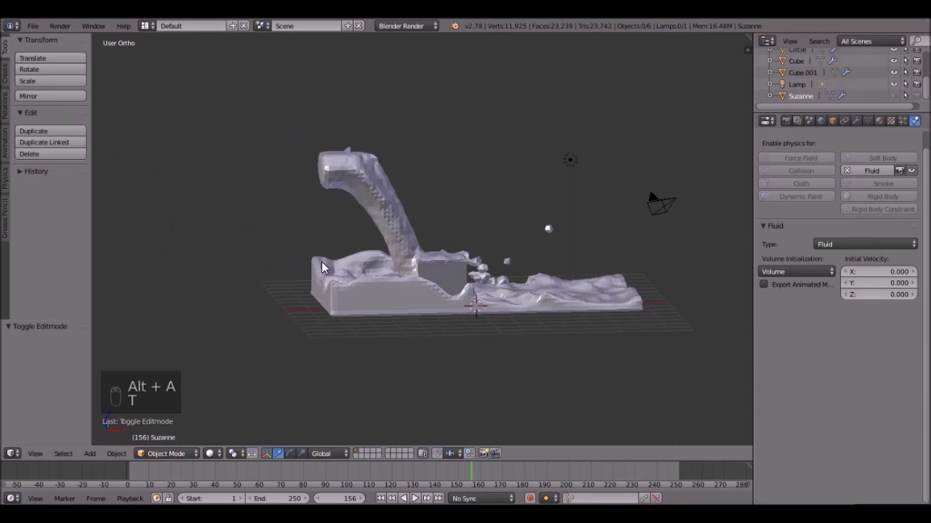
right_click(321, 268)
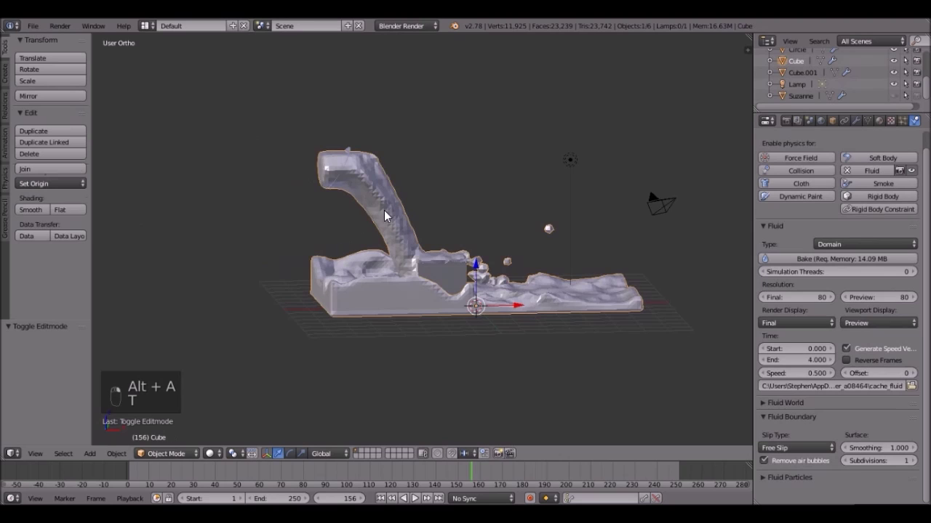
left_click(31, 209)
key("t")
Step: Play the smooth-shaded fluid animation, stop it and examine the fluid surface up close
key("alt+a")
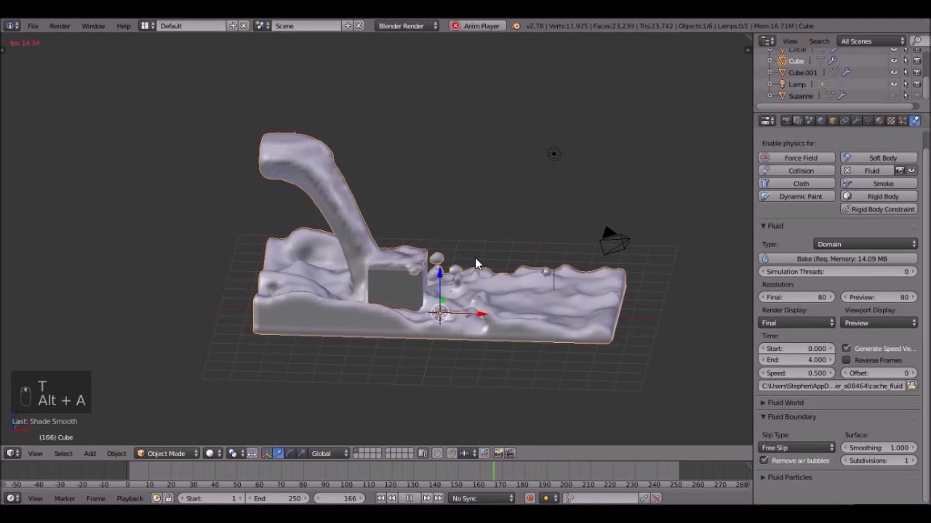
middle_click_drag(475, 257, 485, 285)
key("alt+a")
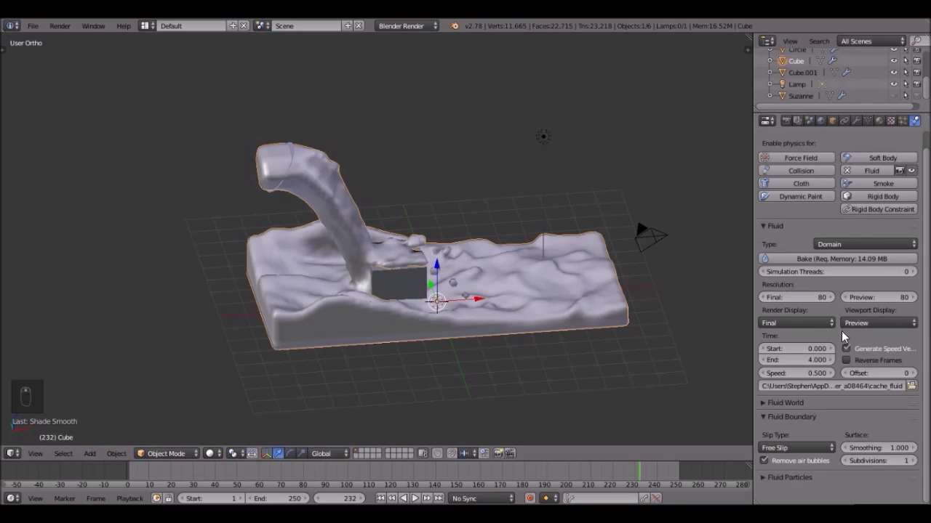
scroll(533, 286, "up", 1)
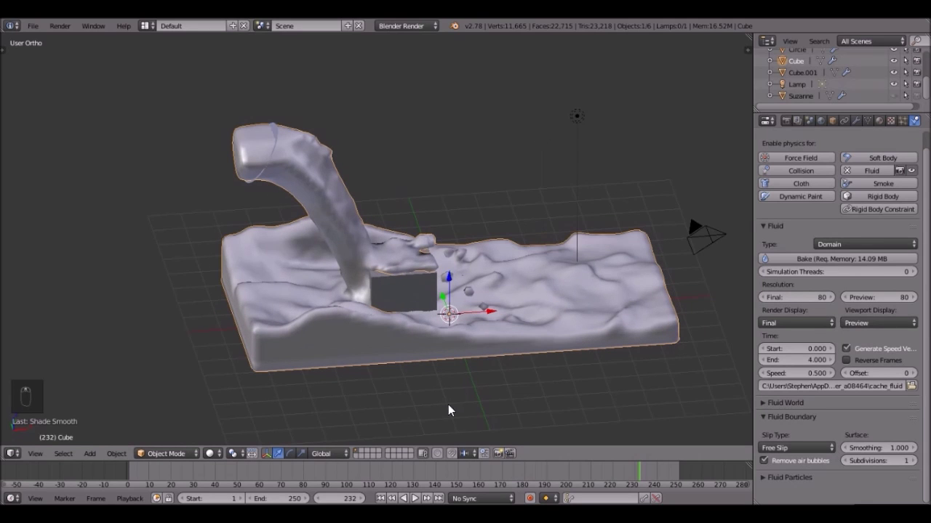